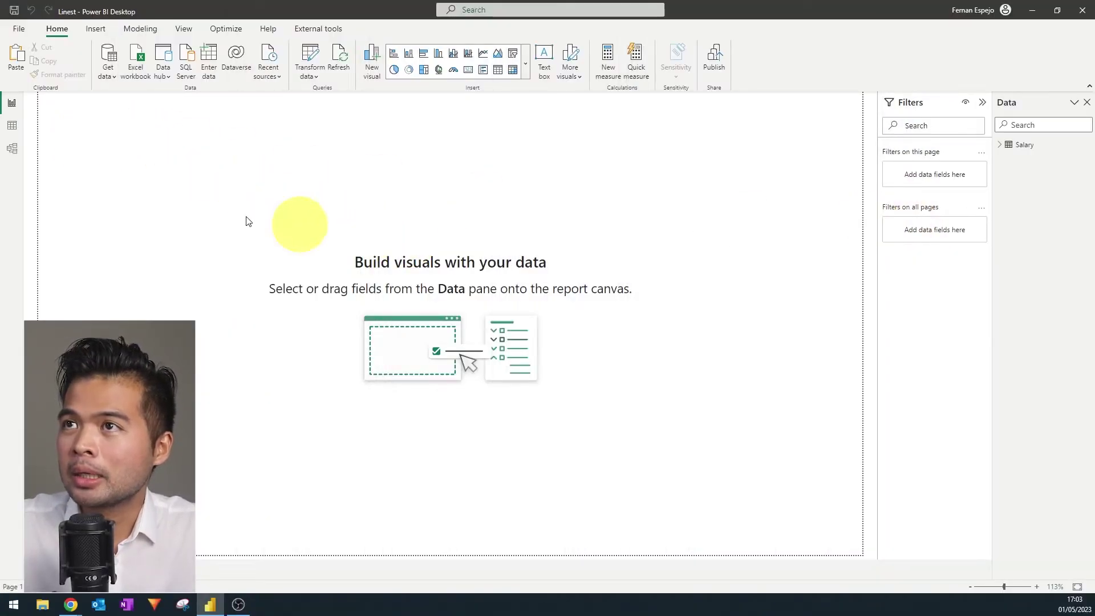
- Review the Salary table's YearsExperience and Salary rows in Data view, then add Salary to a report visual
left_click(12, 126)
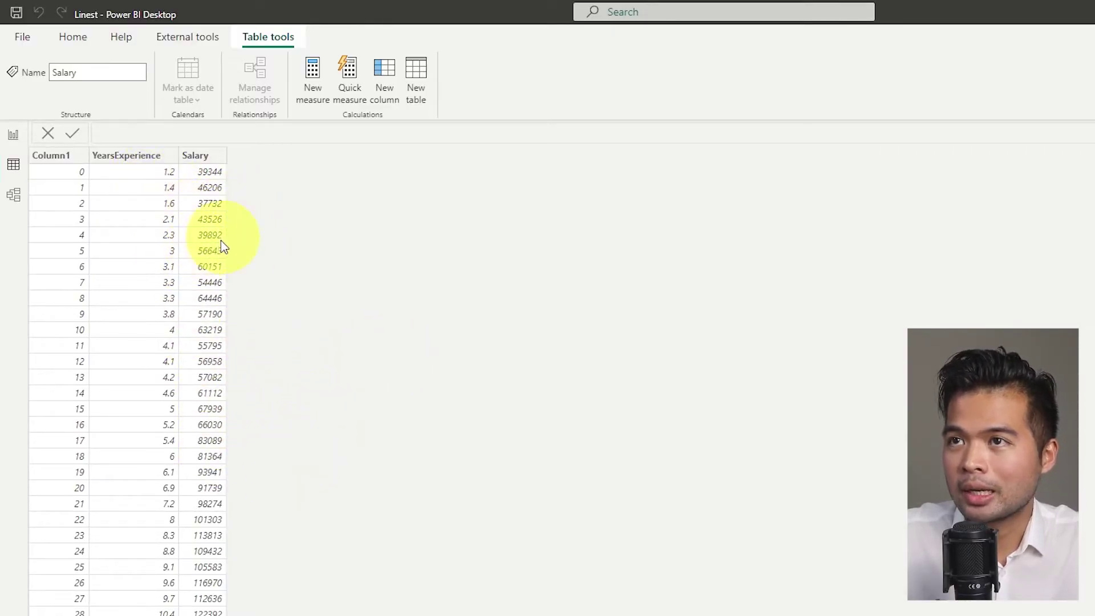
left_click(13, 135)
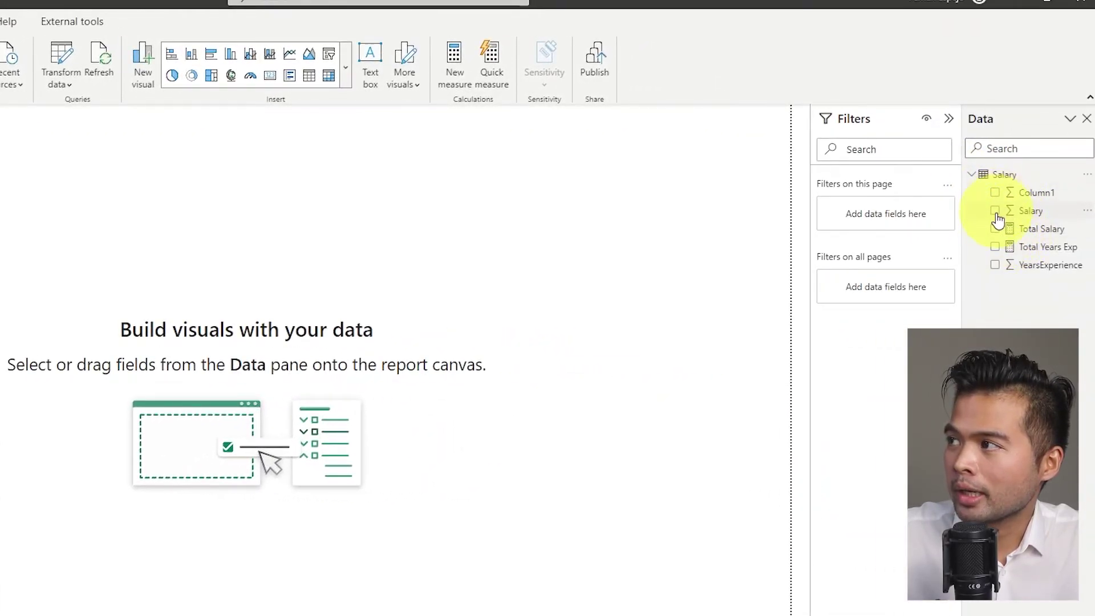
left_click(996, 210)
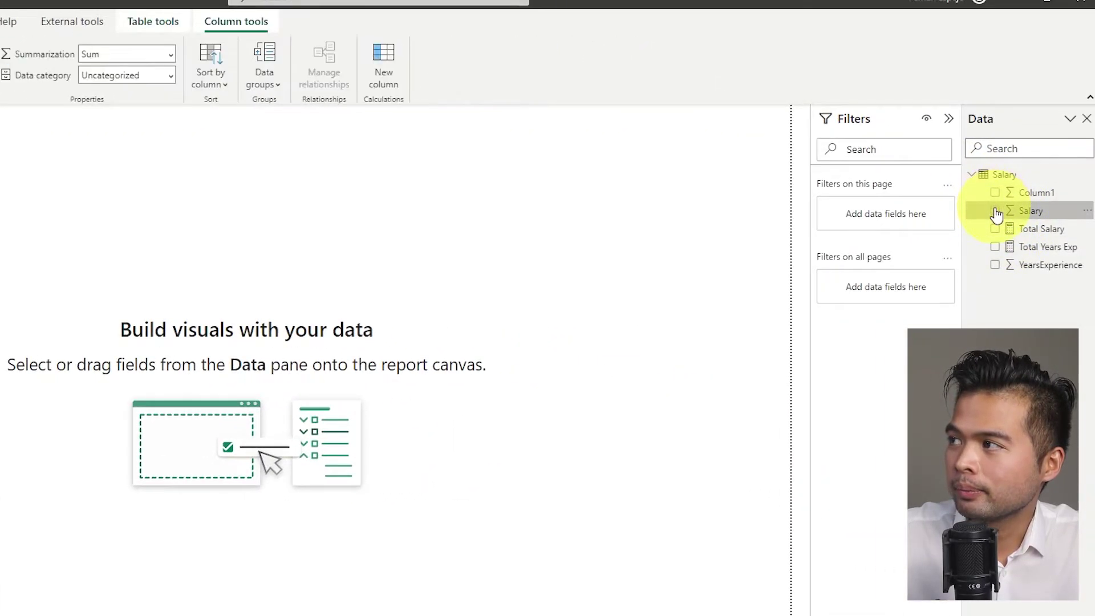
- Add YearsExperience to the Salary visual, then move it right and enlarge it
left_click(995, 266)
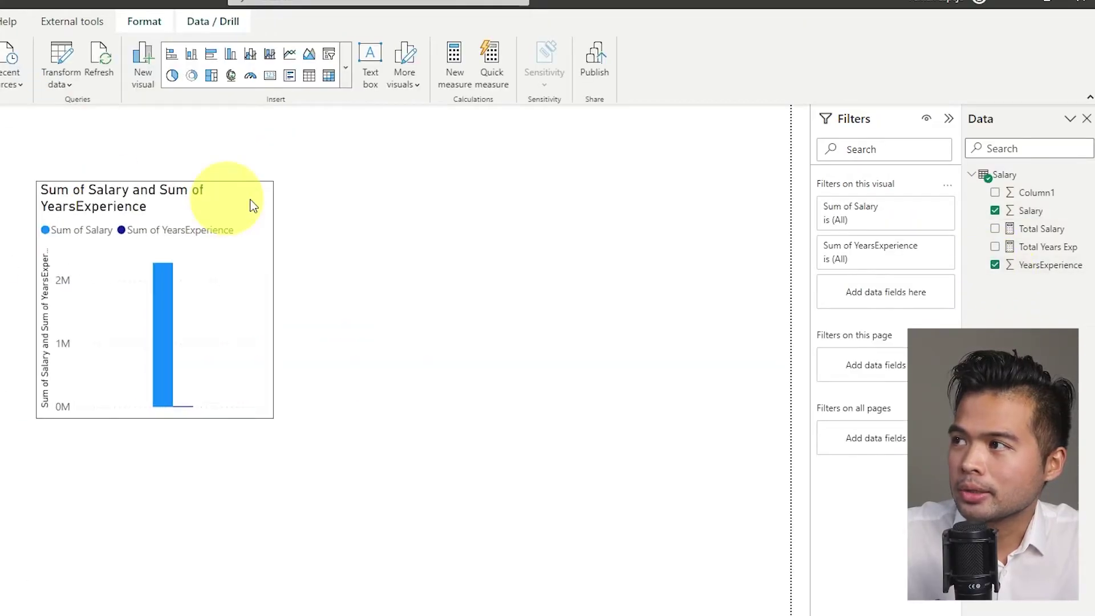
left_click_drag(220, 183, 630, 162)
left_click_drag(551, 387, 390, 530)
- Make it a wider scatter chart with Column1 in Values and YearsExperience on the X axis
left_click(279, 276)
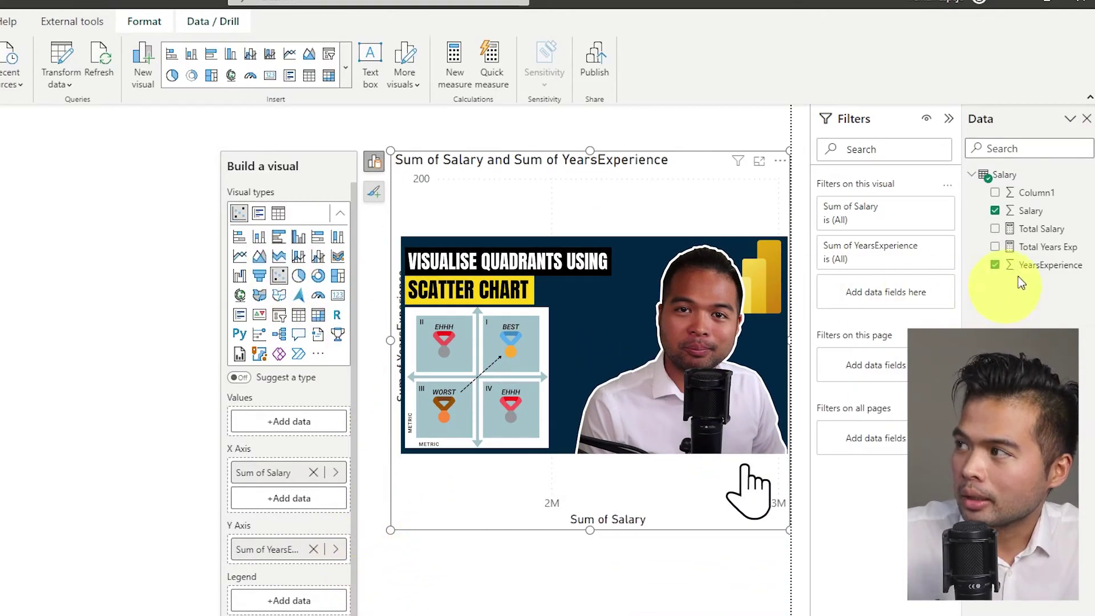
left_click_drag(1039, 194, 296, 426)
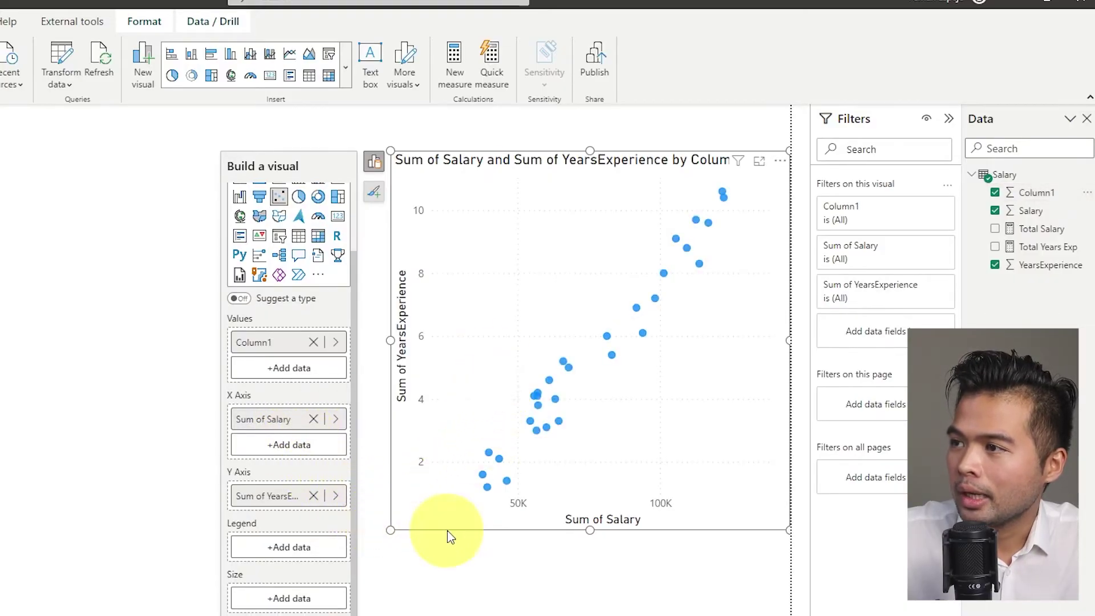
left_click_drag(254, 495, 288, 524)
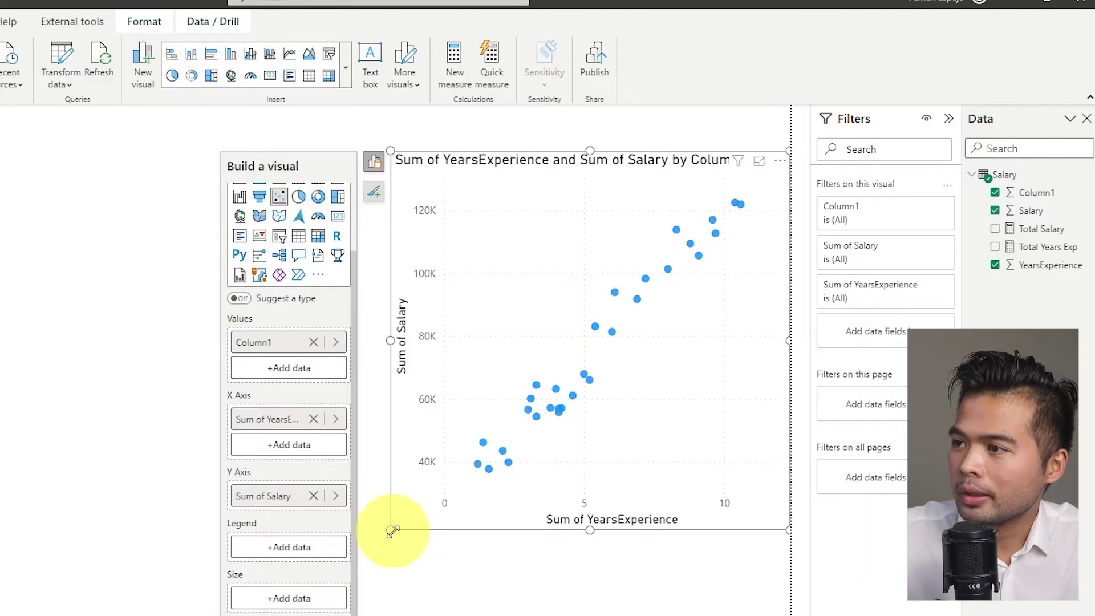
left_click_drag(391, 528, 293, 533)
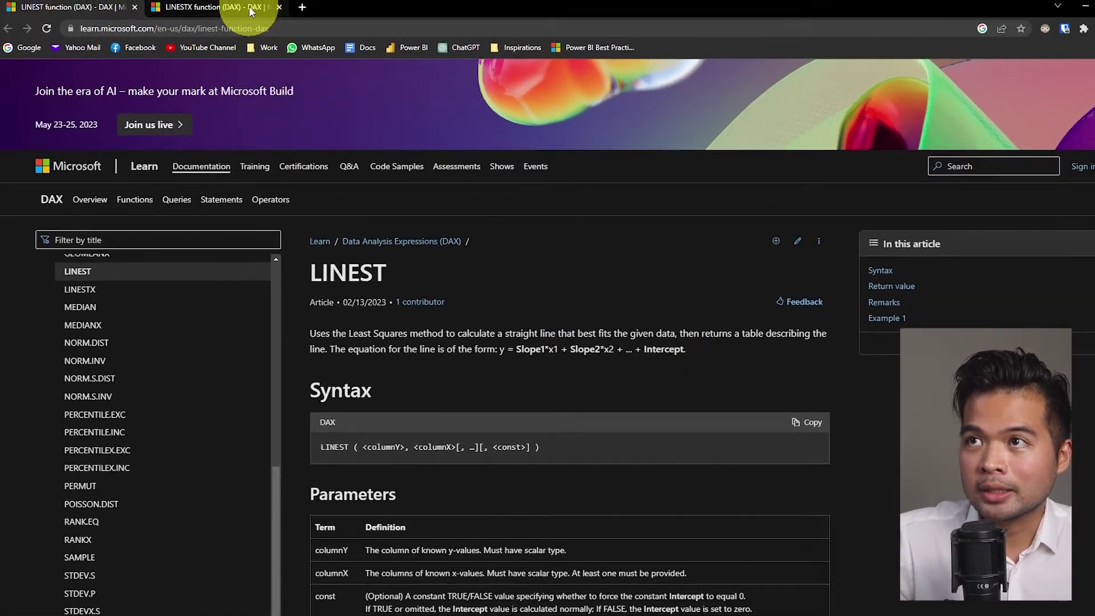
- Read the LINESTX documentation's description, syntax and examples, highlighting the per-row expression phrase
left_click(252, 8)
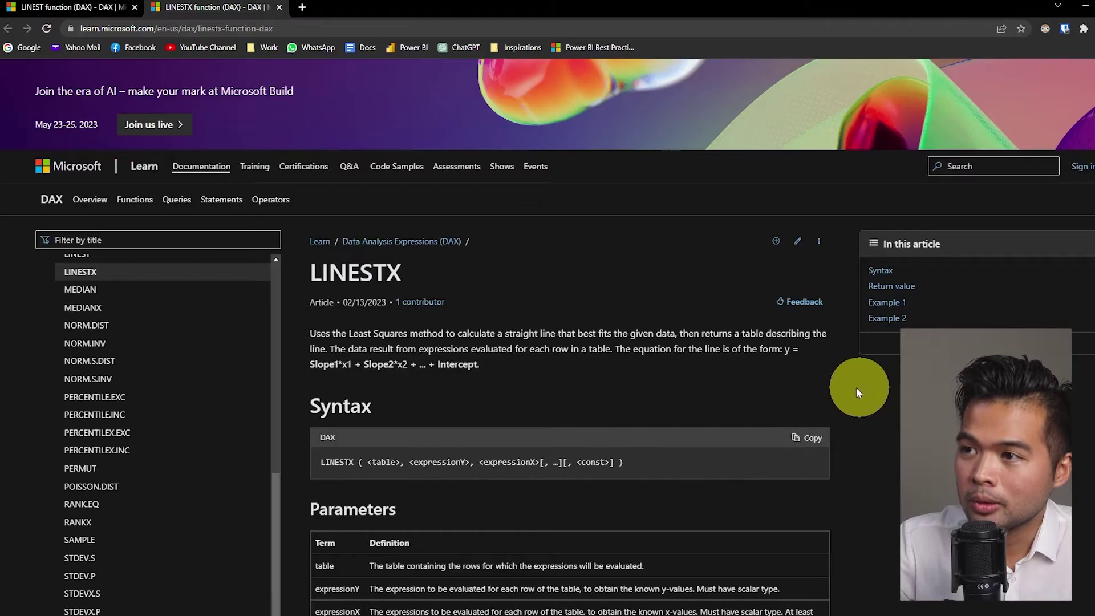
left_click_drag(386, 350, 604, 352)
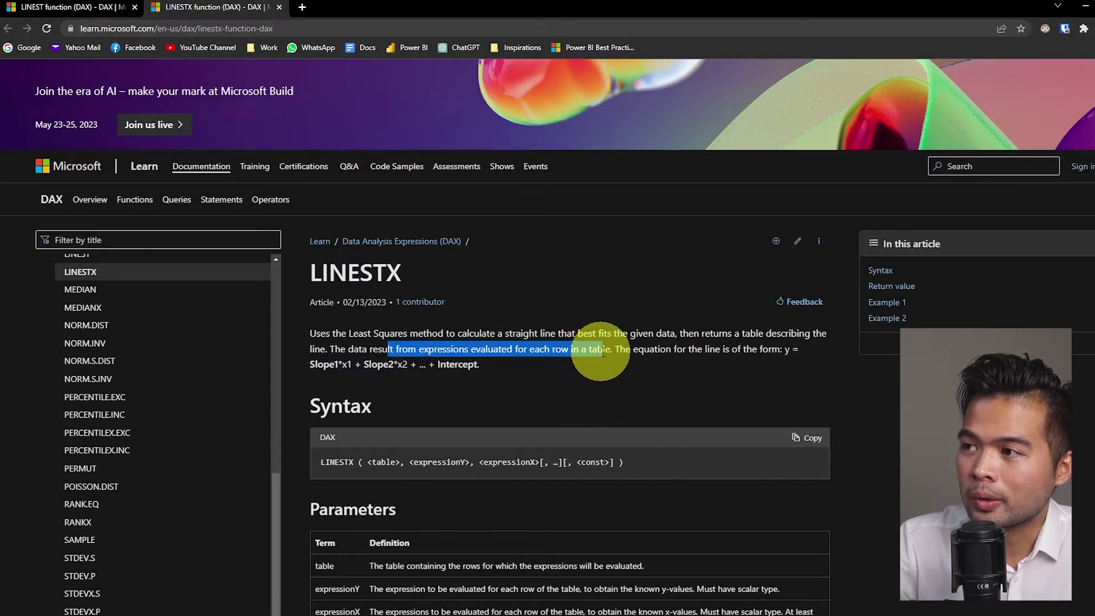
left_click(699, 355)
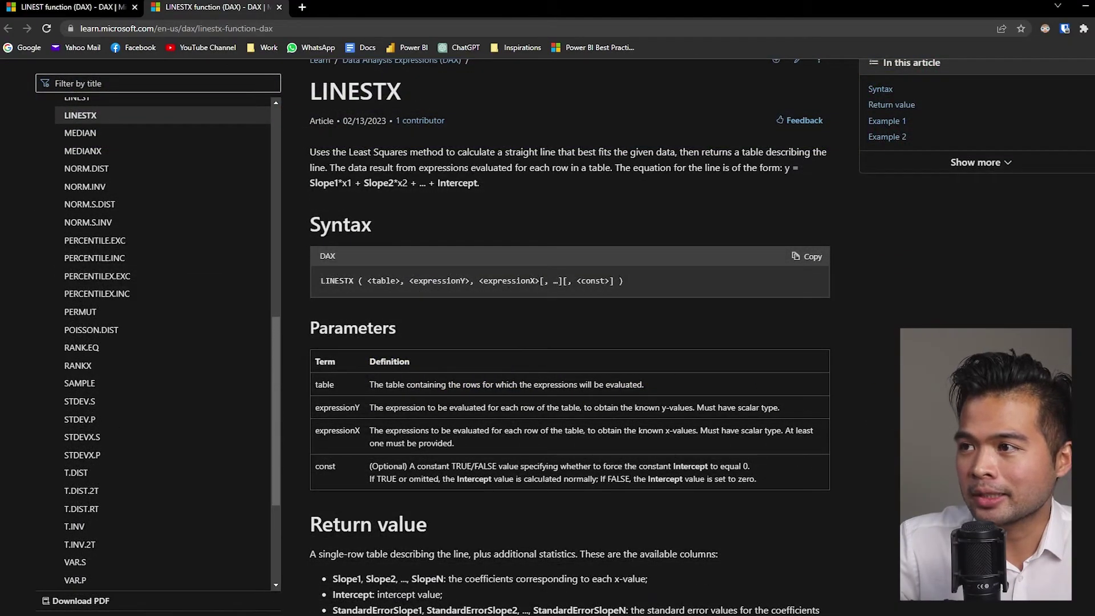
scroll(882, 392, "down", 2)
scroll(883, 398, "down", 15)
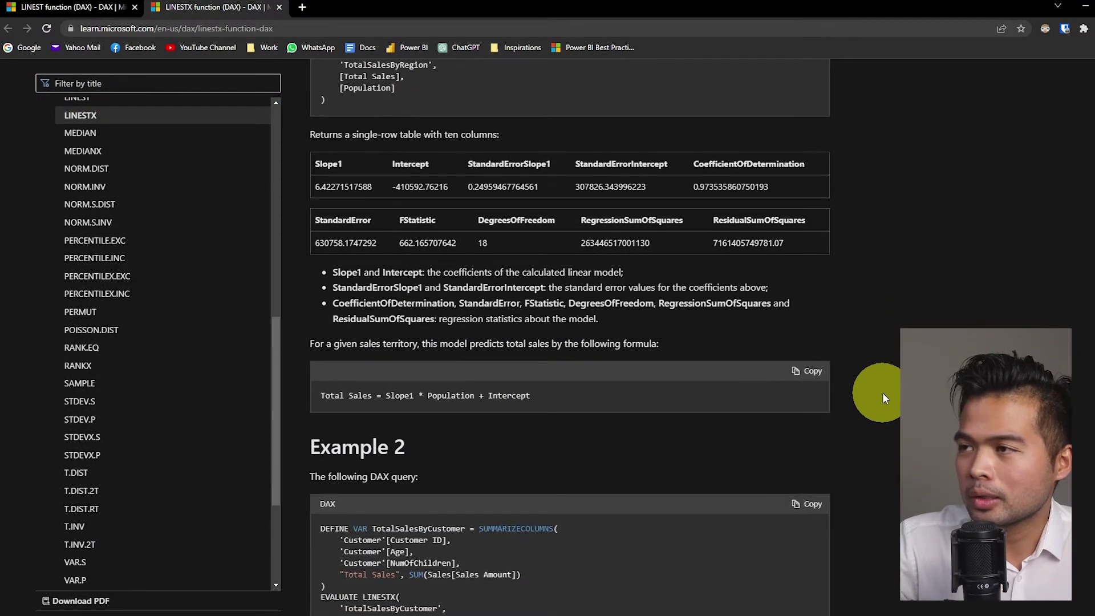
scroll(881, 393, "down", 1)
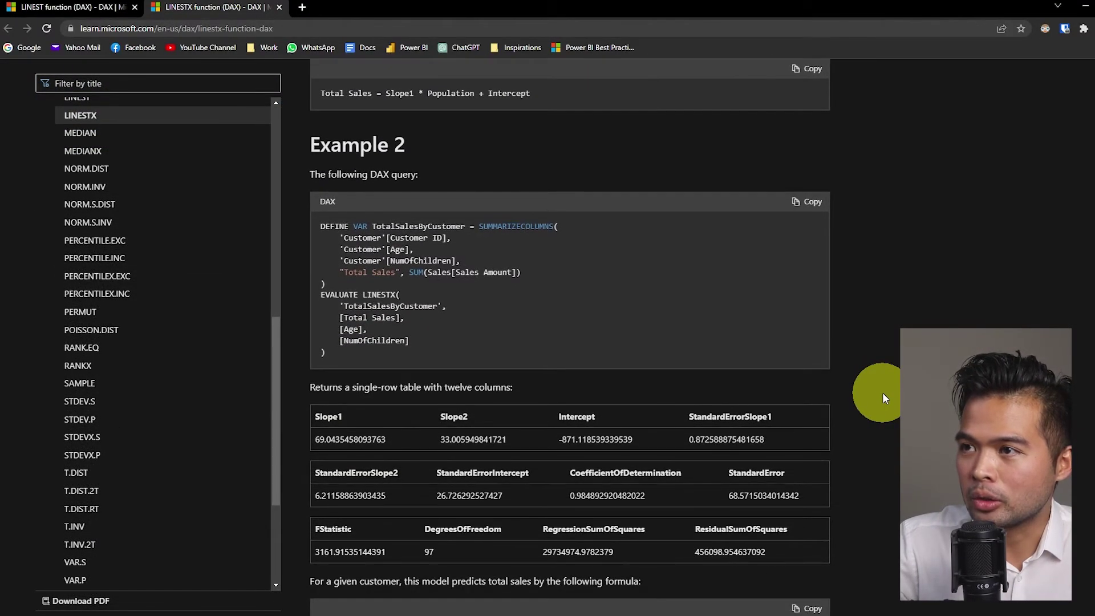
scroll(882, 392, "up", 13)
scroll(882, 392, "up", 4)
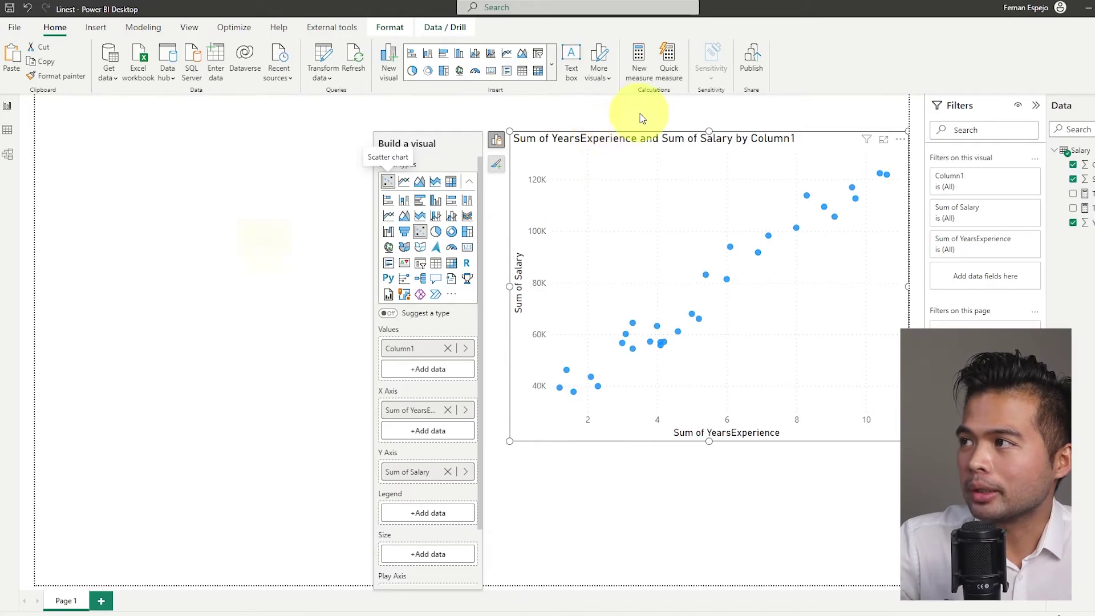
- In Data view, enter the table formula test = LINESTX(Salary, [Total Salary], [Total Years Exp])
left_click(337, 190)
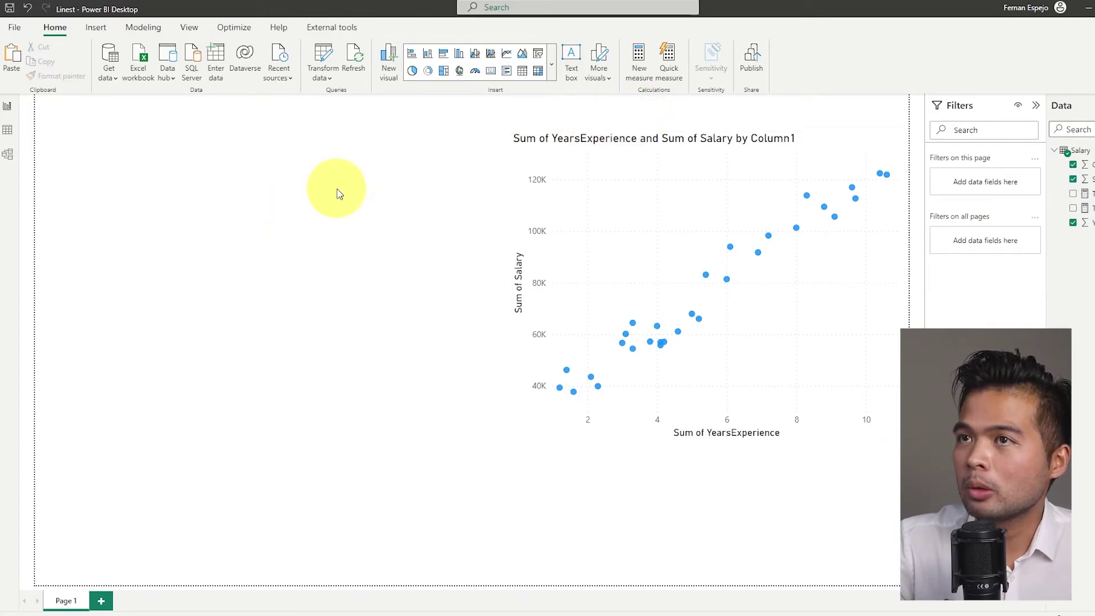
left_click(14, 133)
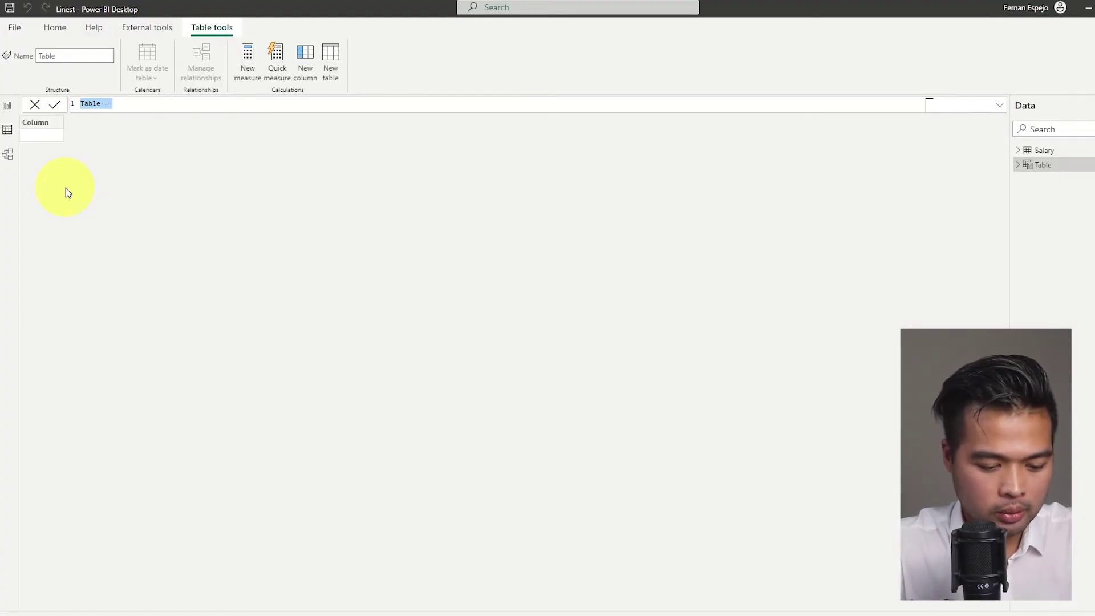
type("test = LIN")
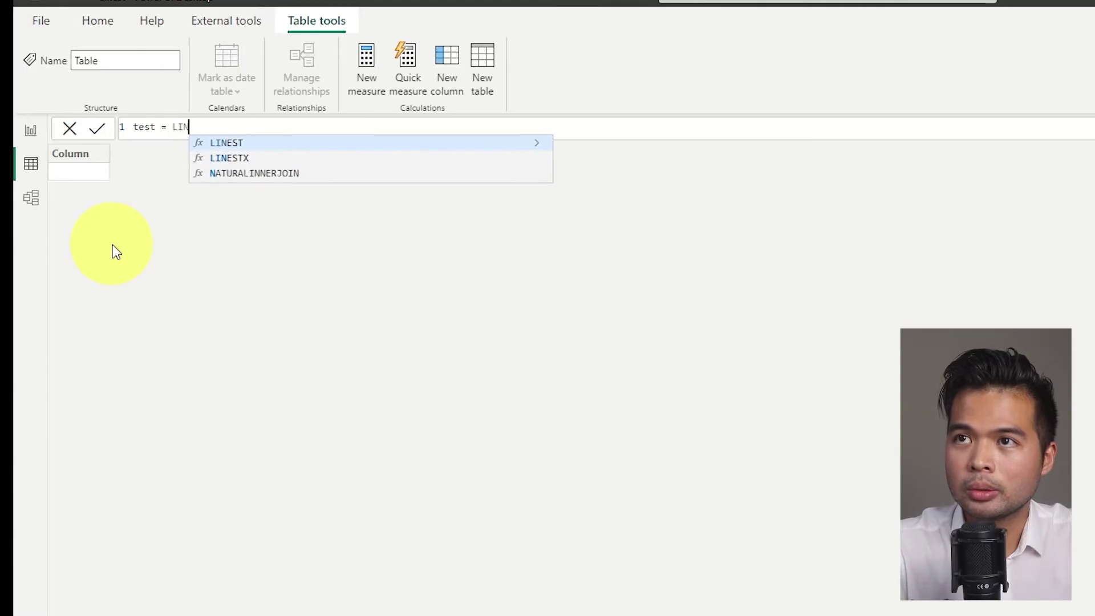
type("EST(")
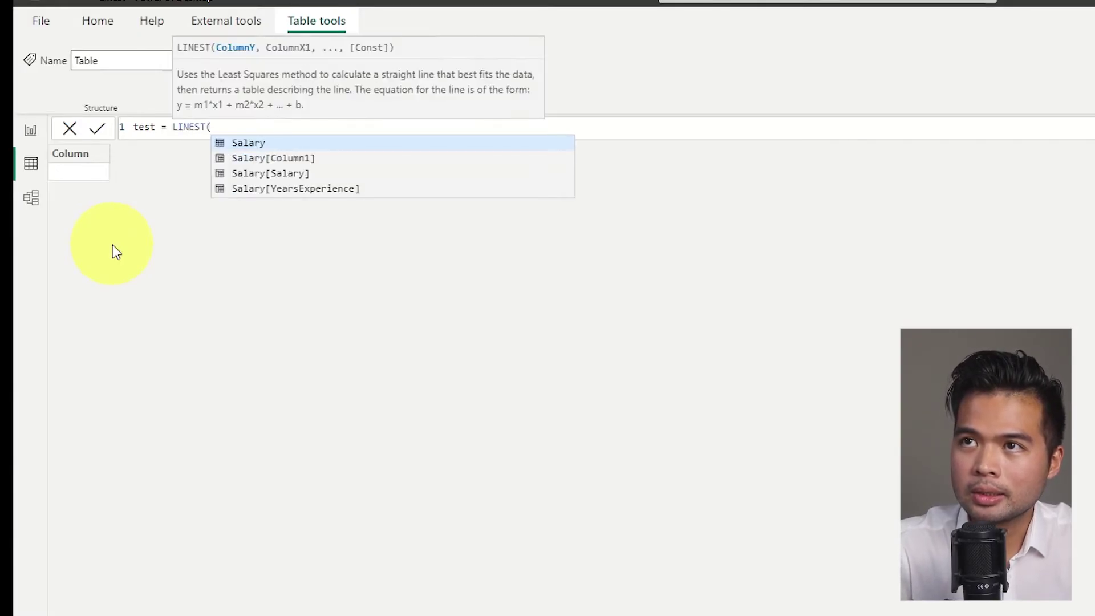
key("BackSpace")
type("X")
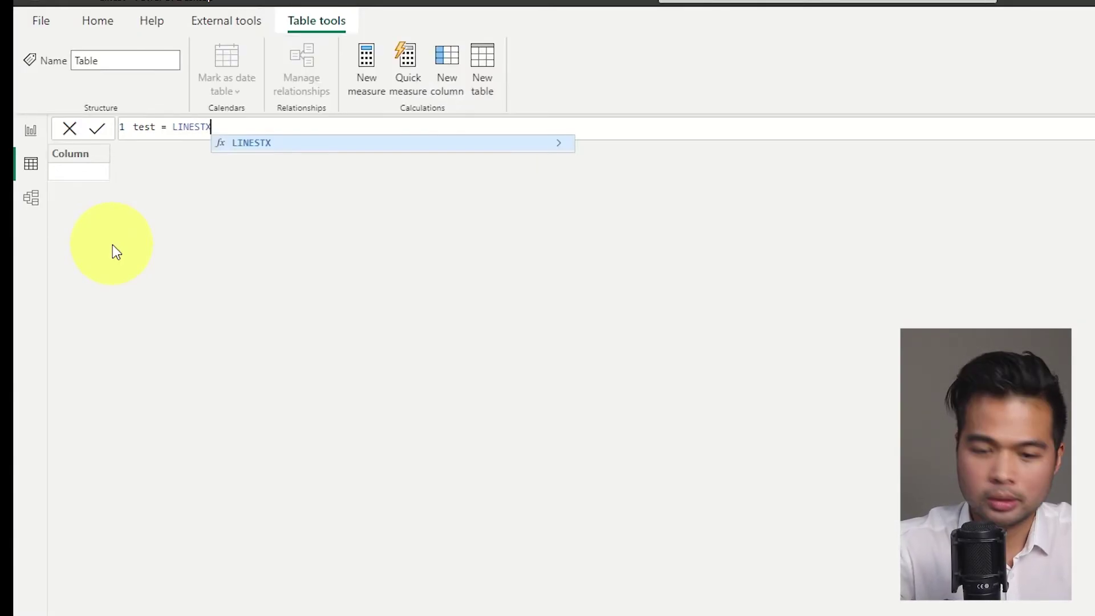
type("(")
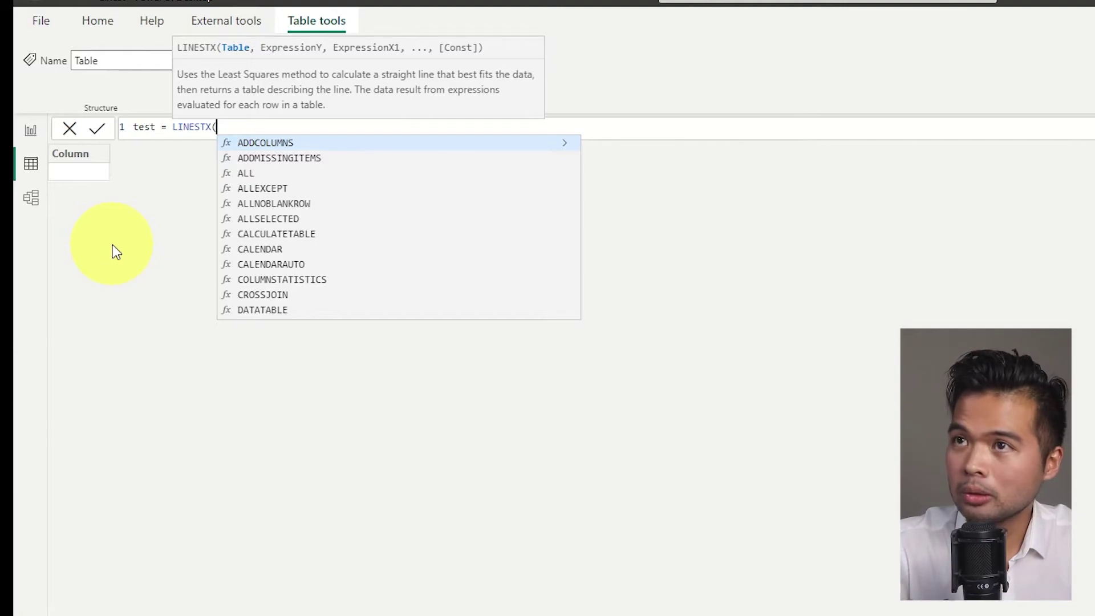
type("Salary, ")
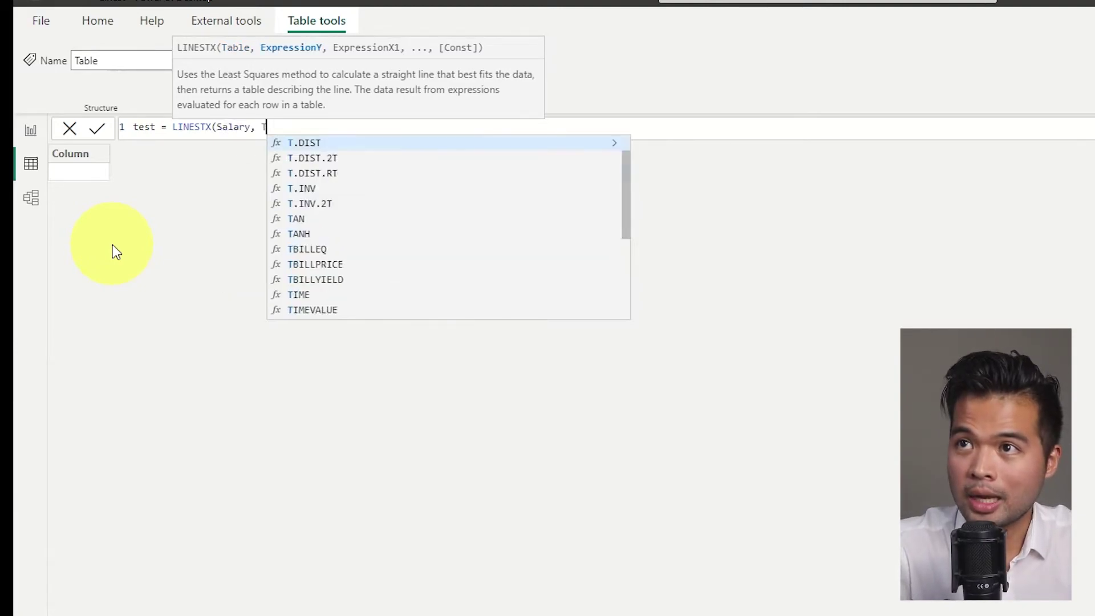
type("Tot")
key("Tab")
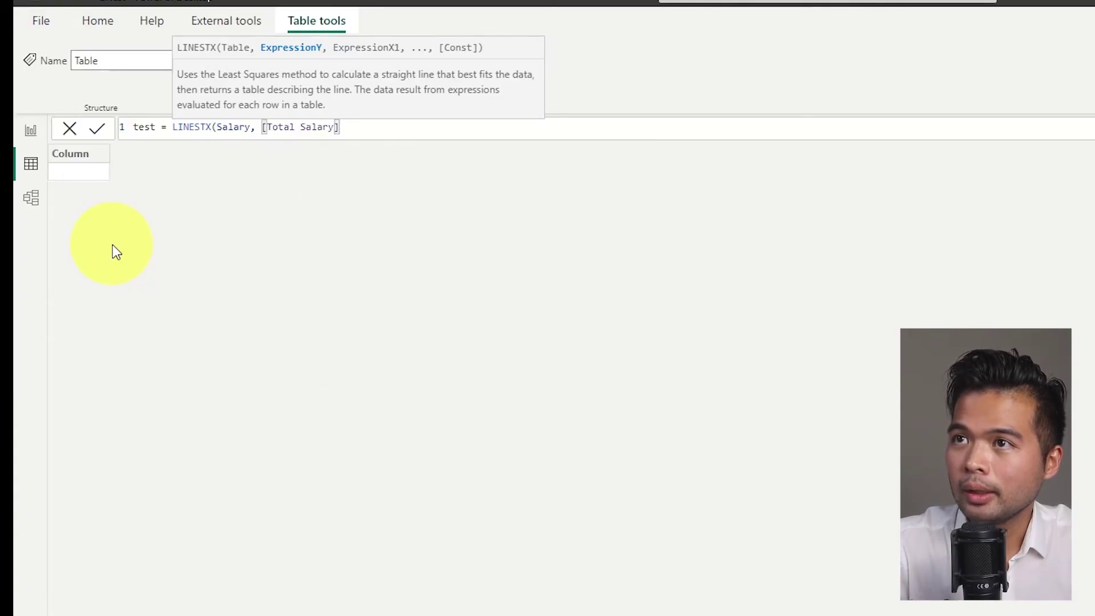
type(",")
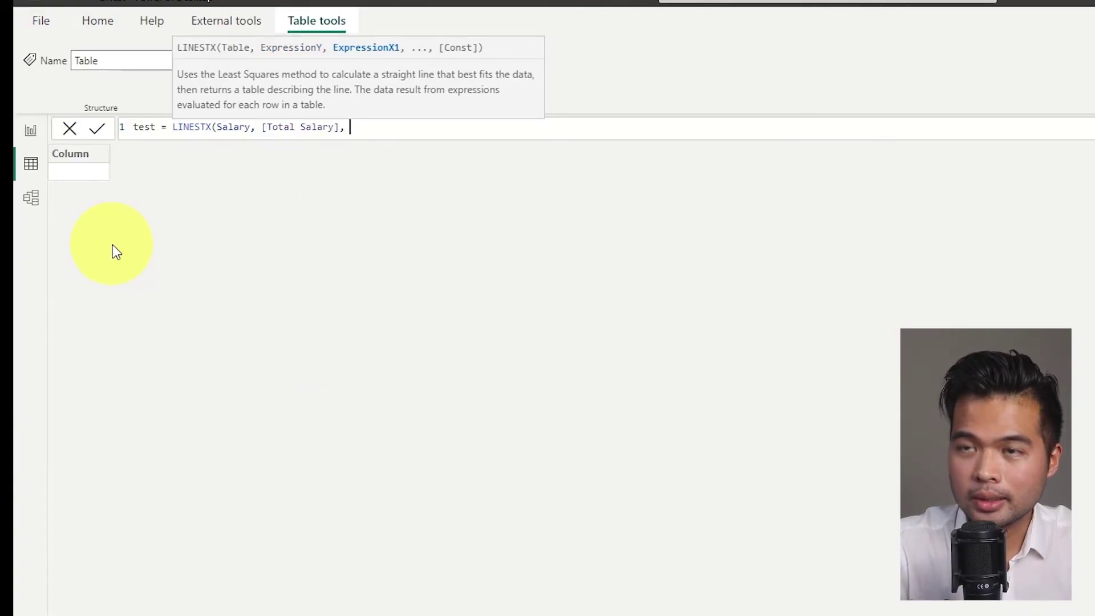
type(" Years")
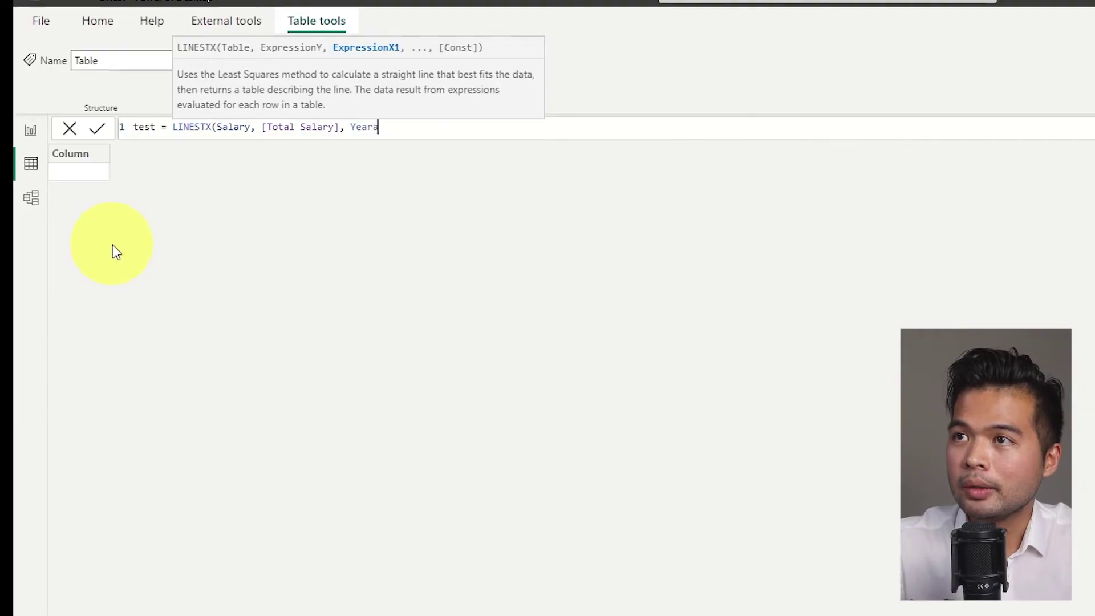
key("Tab")
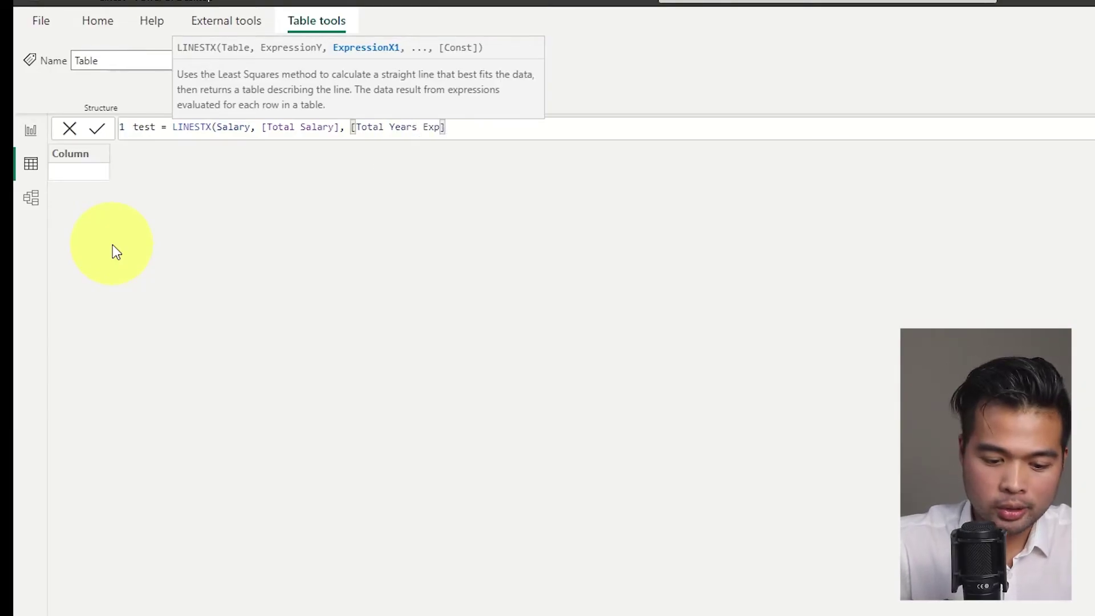
type(")")
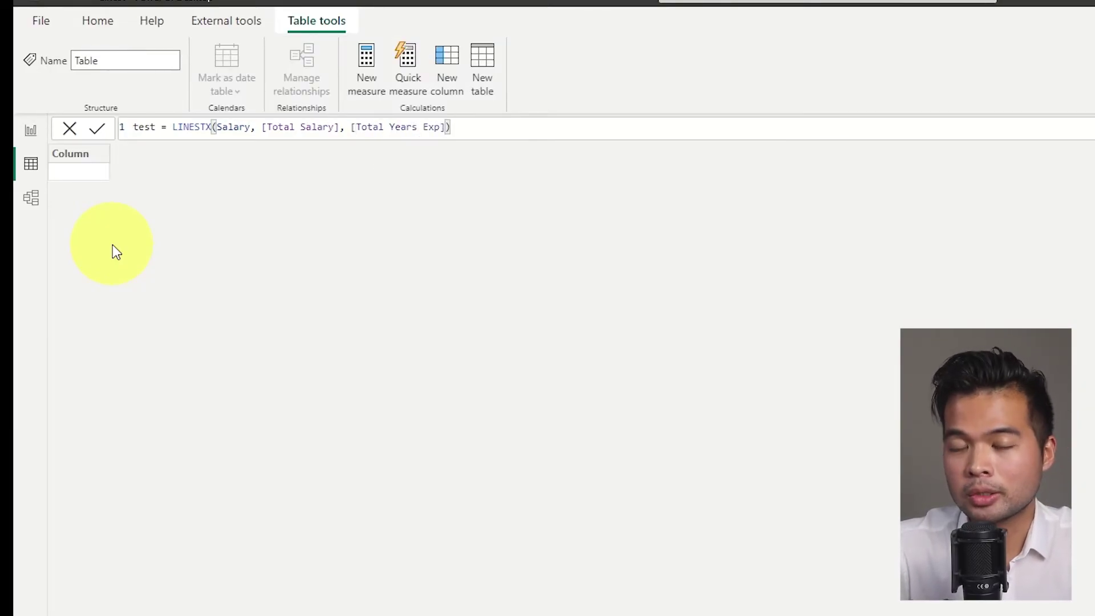
- Commit the test table and inspect the Total Salary and Total Years Exp measures
key("Return")
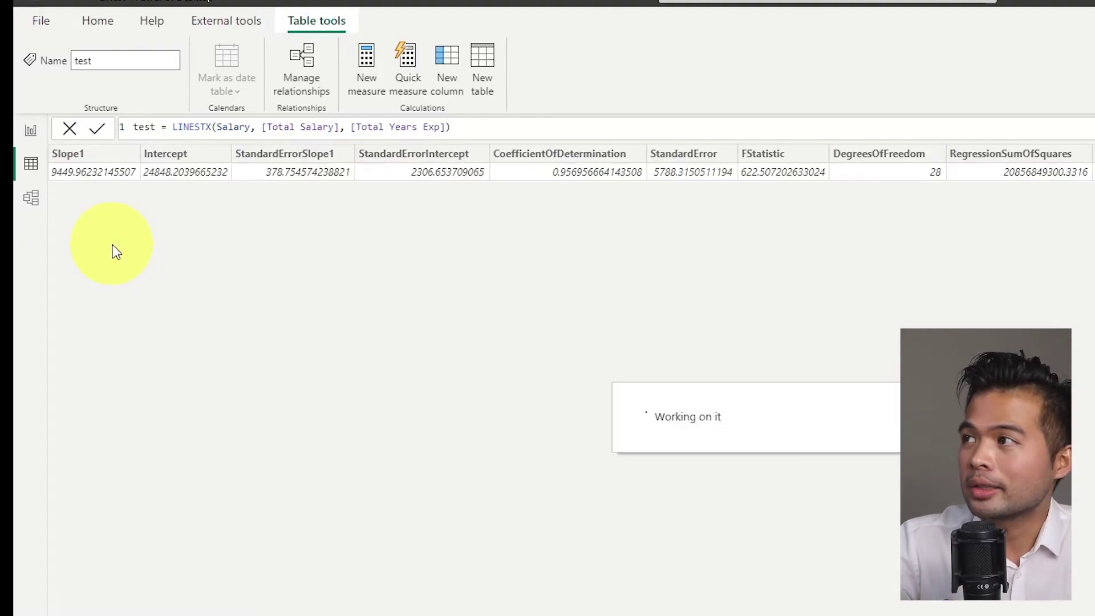
left_click(913, 192)
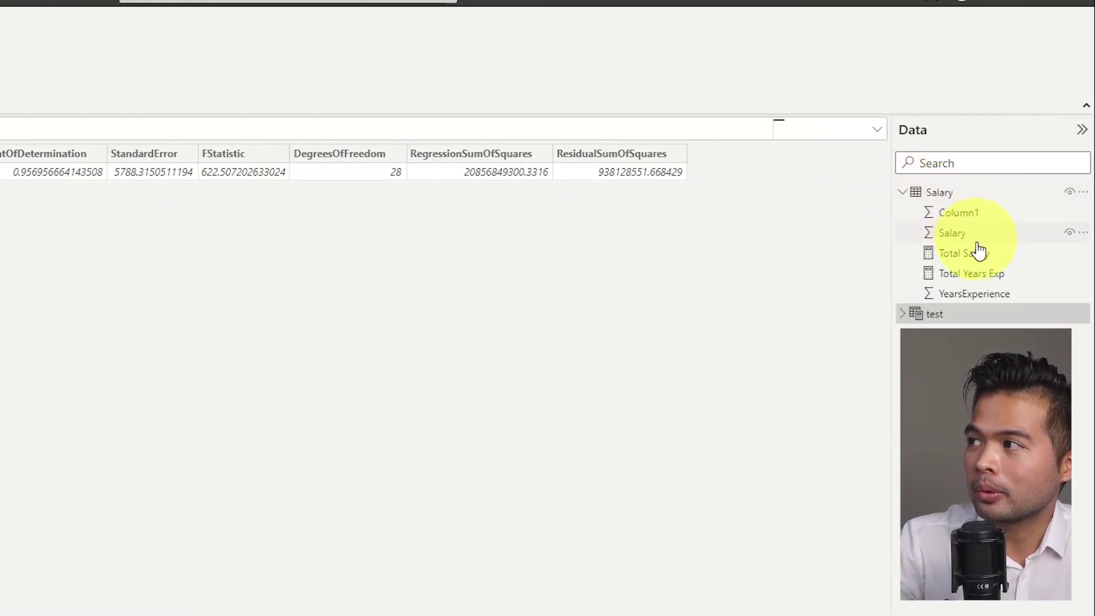
left_click(979, 253)
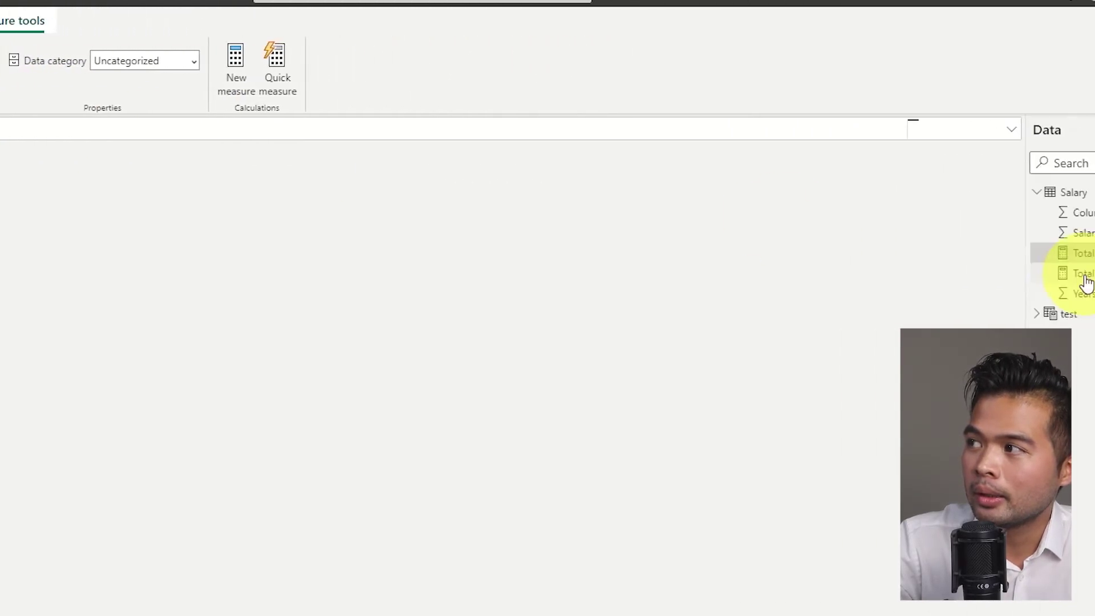
left_click(1068, 275)
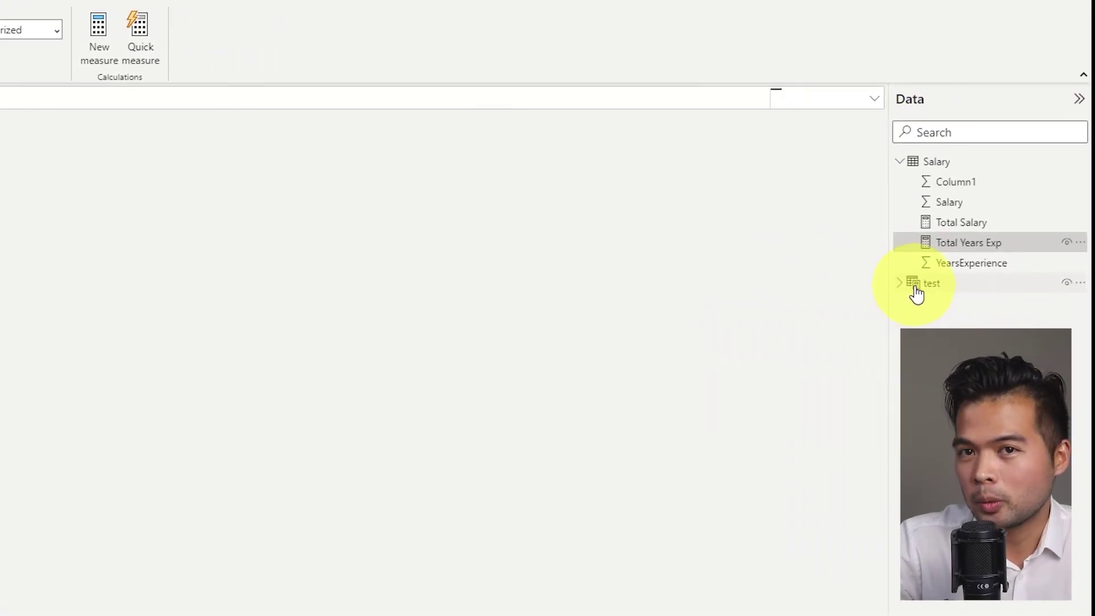
- Open the test table and check its Slope1 (9449.96) and Intercept (24848.20) columns
mouse_move(920, 287)
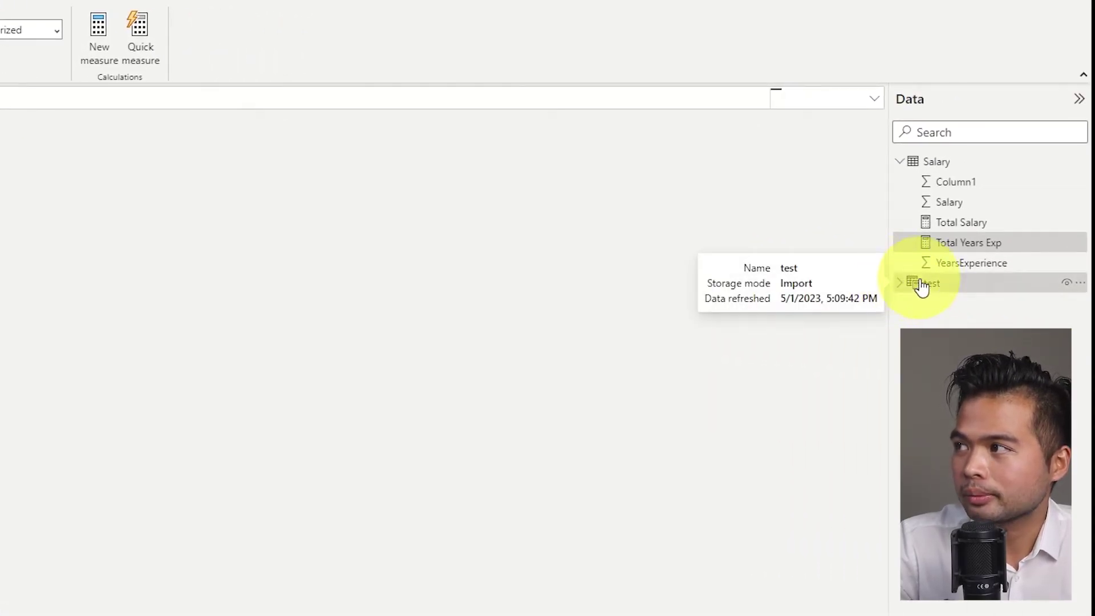
left_click(922, 285)
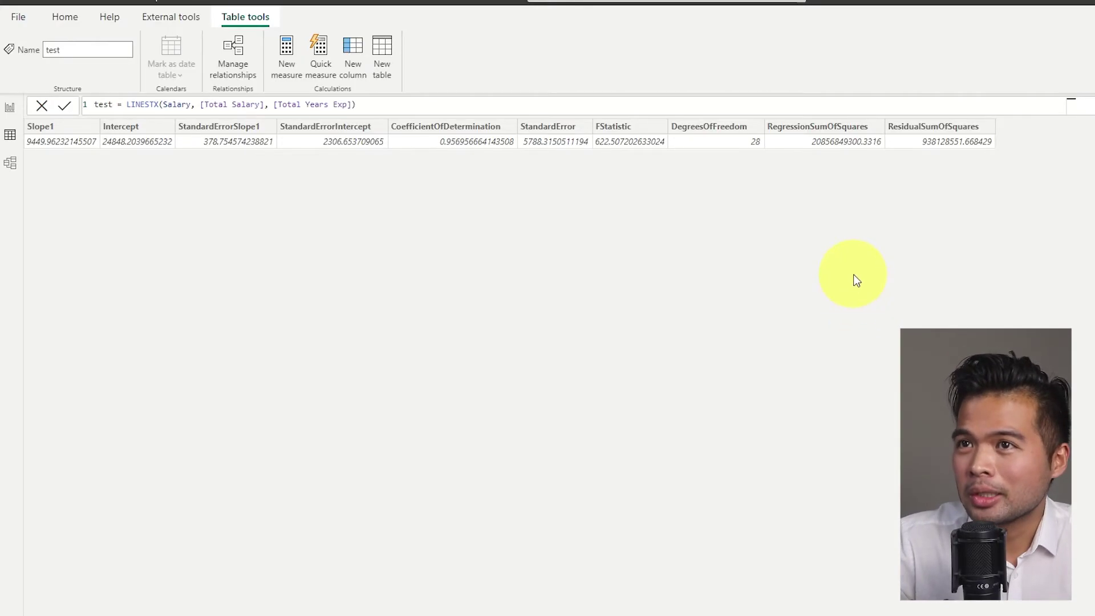
left_click(83, 139)
left_click(123, 141)
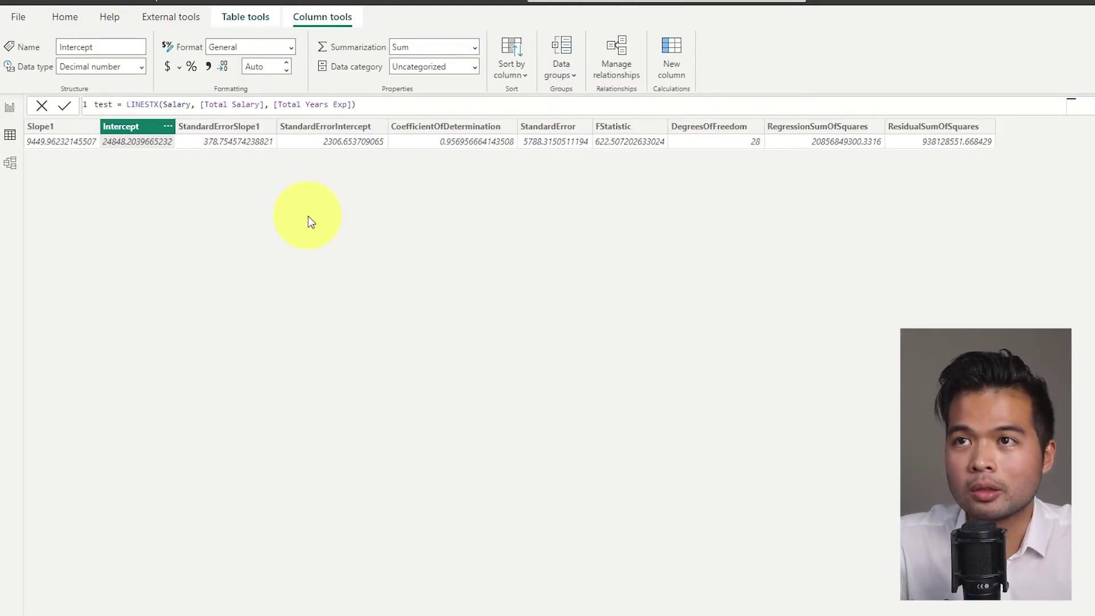
- Back on the report, create a new Salary table measure named Salary Linear Regression
left_click(10, 108)
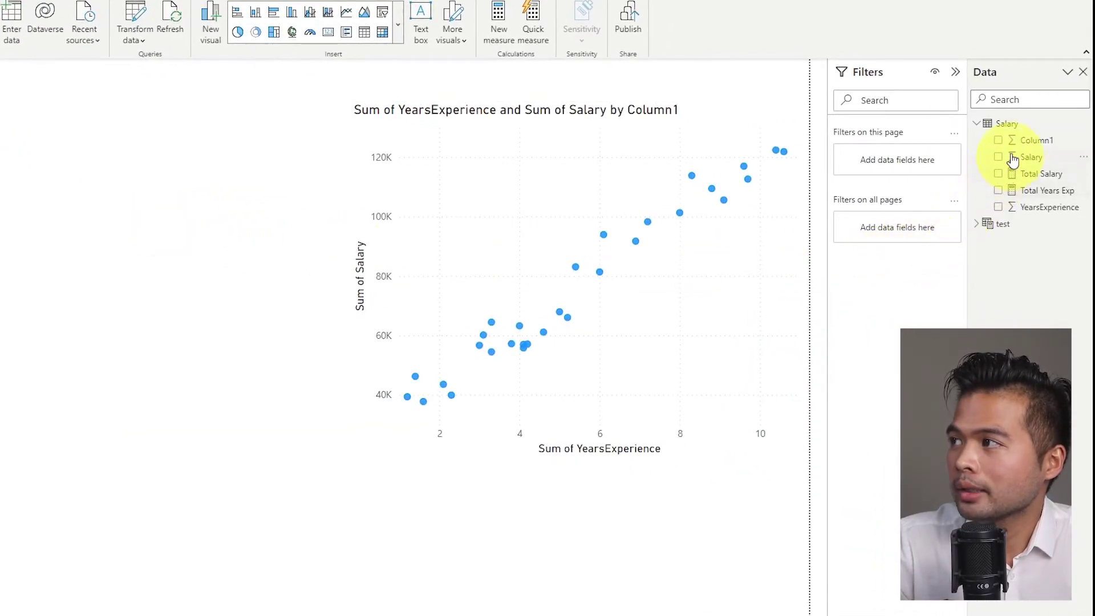
right_click(1011, 132)
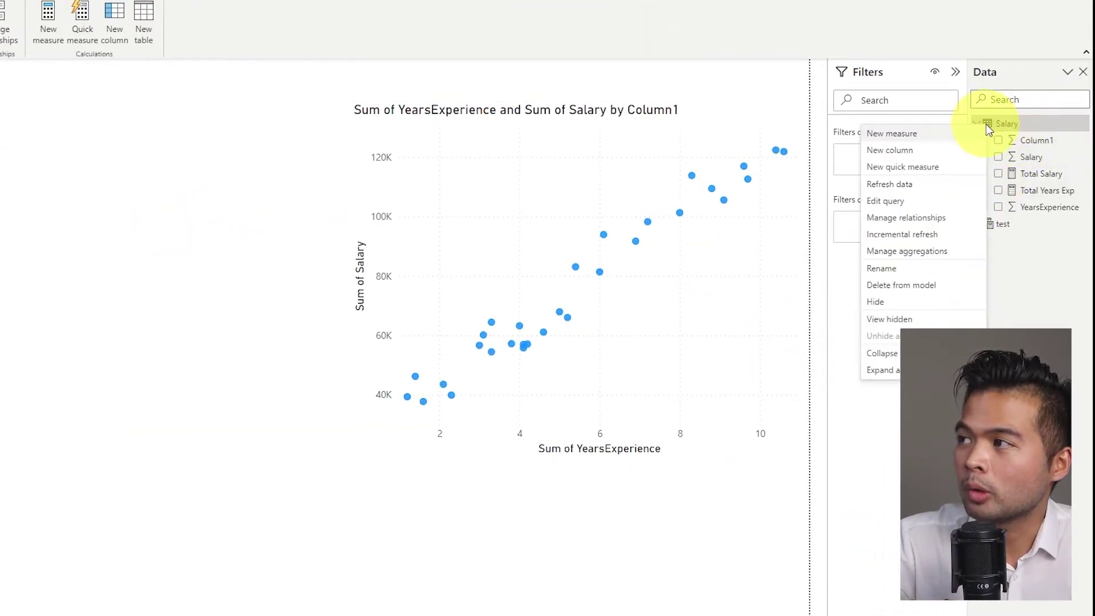
left_click(949, 135)
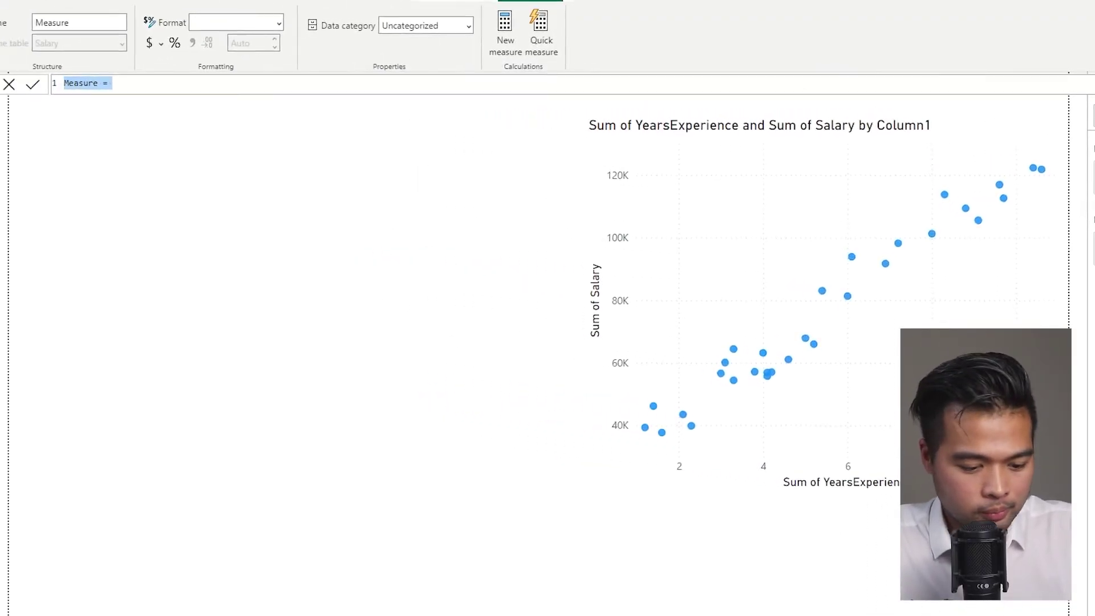
type("Lin")
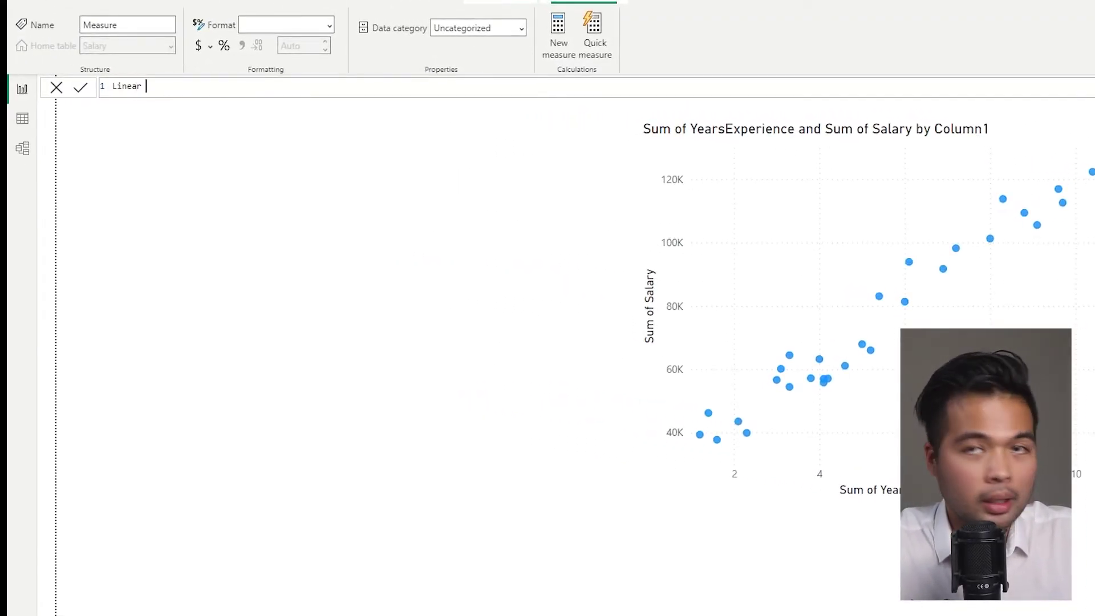
type("ear")
key("ctrl+a")
type("Sala")
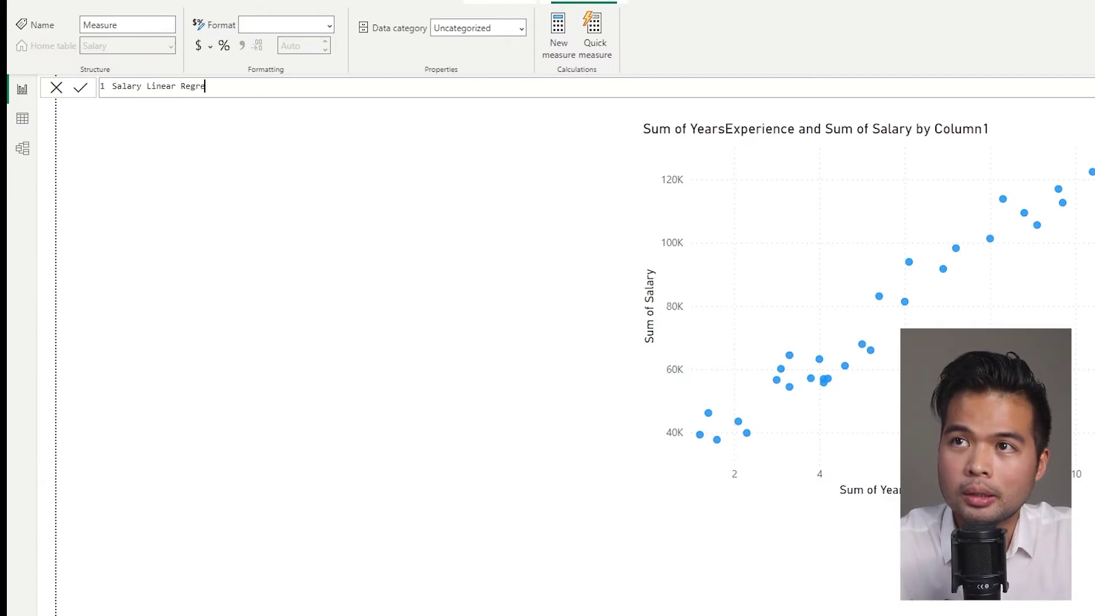
key("shift+Return")
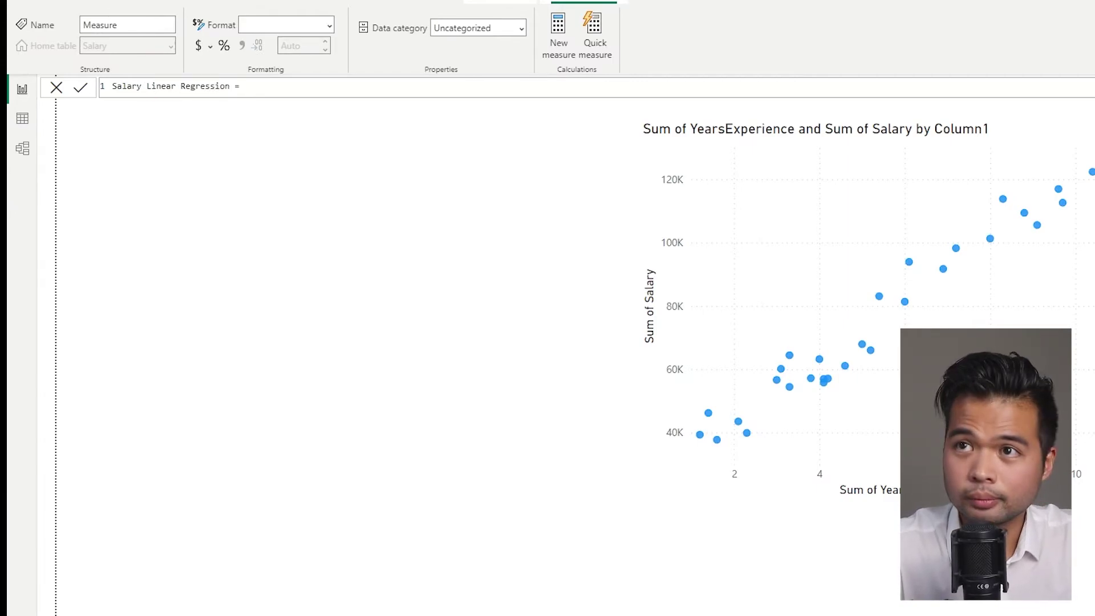
- Add the line VAR _linest = LINESTX(Salary, [Total Salary], [Total Years Exp])
type("VAR")
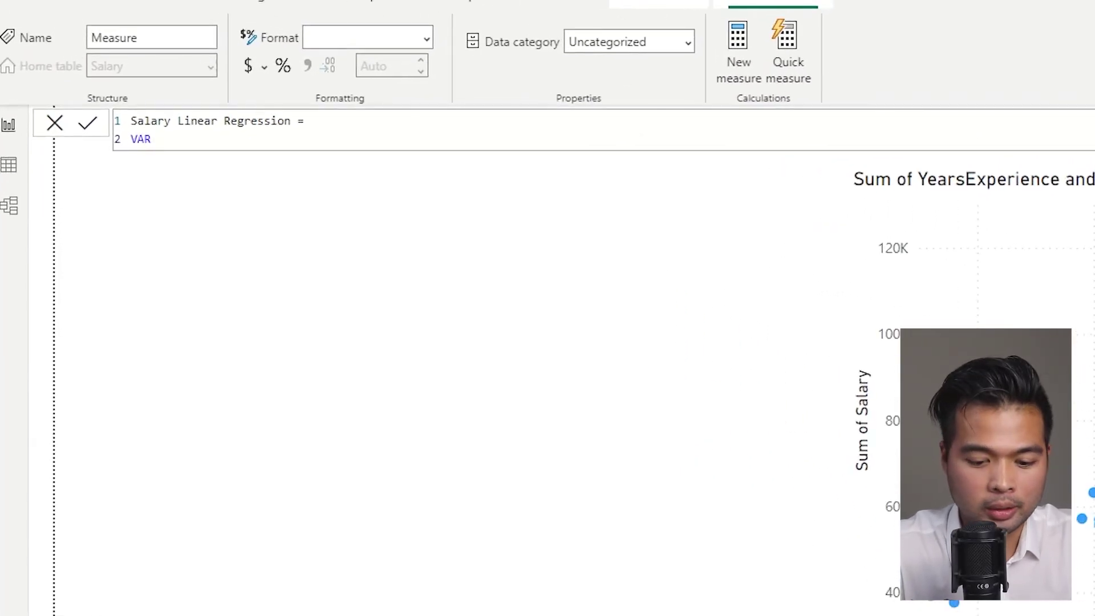
type("_li")
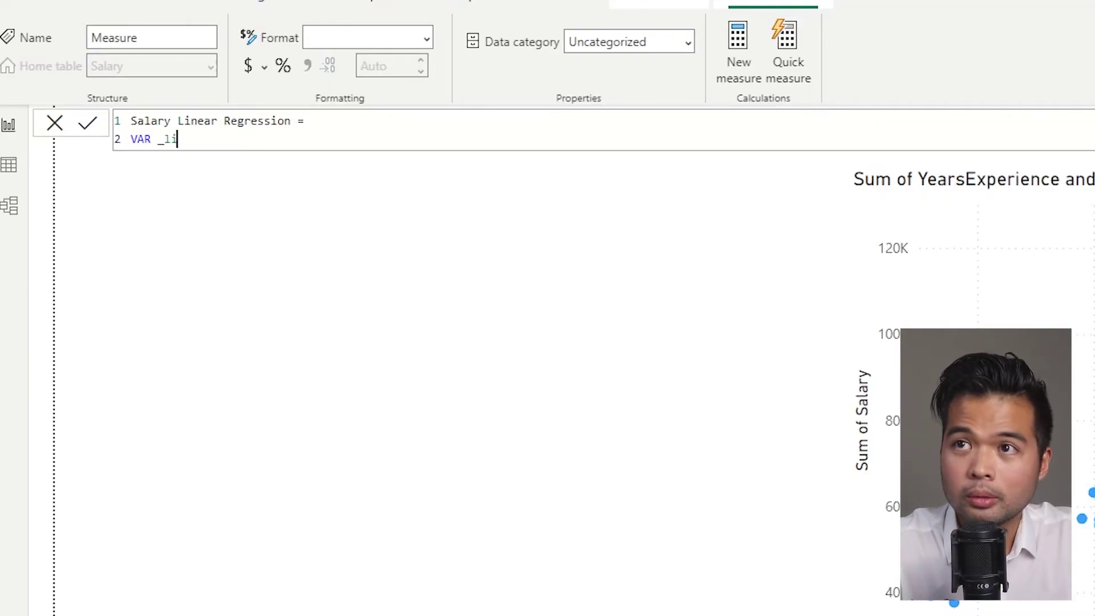
type("nest = LINESTX")
key("BackSpace")
key("BackSpace")
key("BackSpace")
type("ST")
key("Down")
key("Tab")
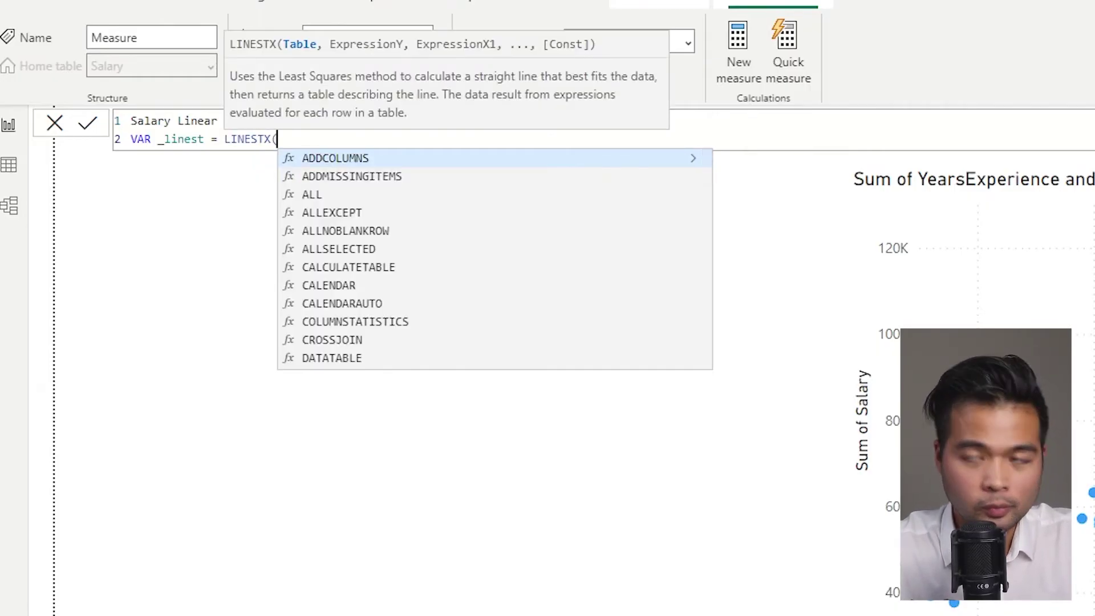
type("Salary,")
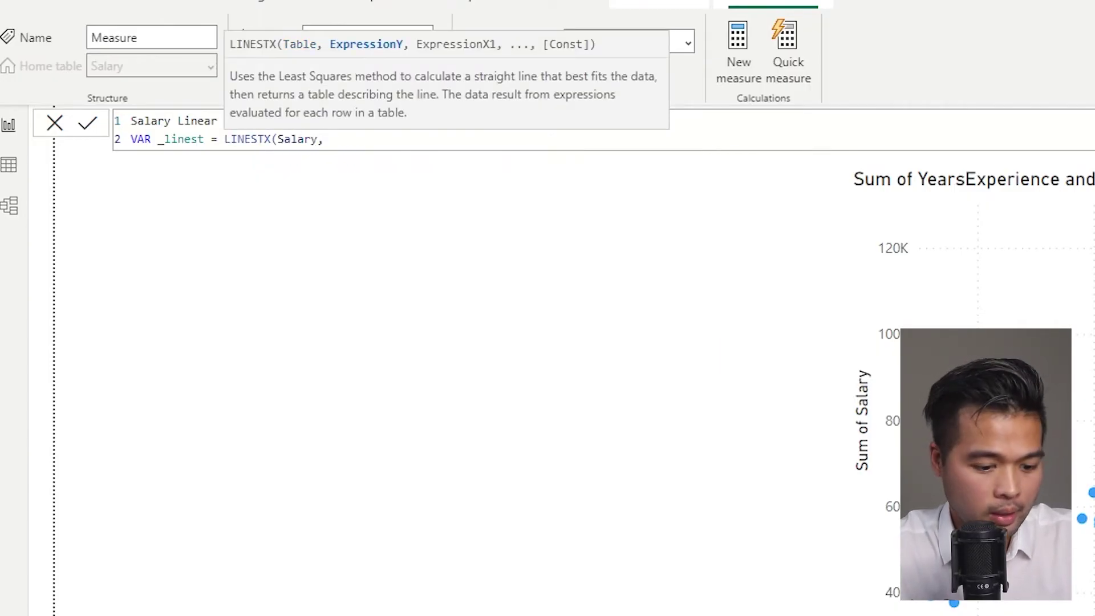
type(" [Total")
key("Tab")
type(", [")
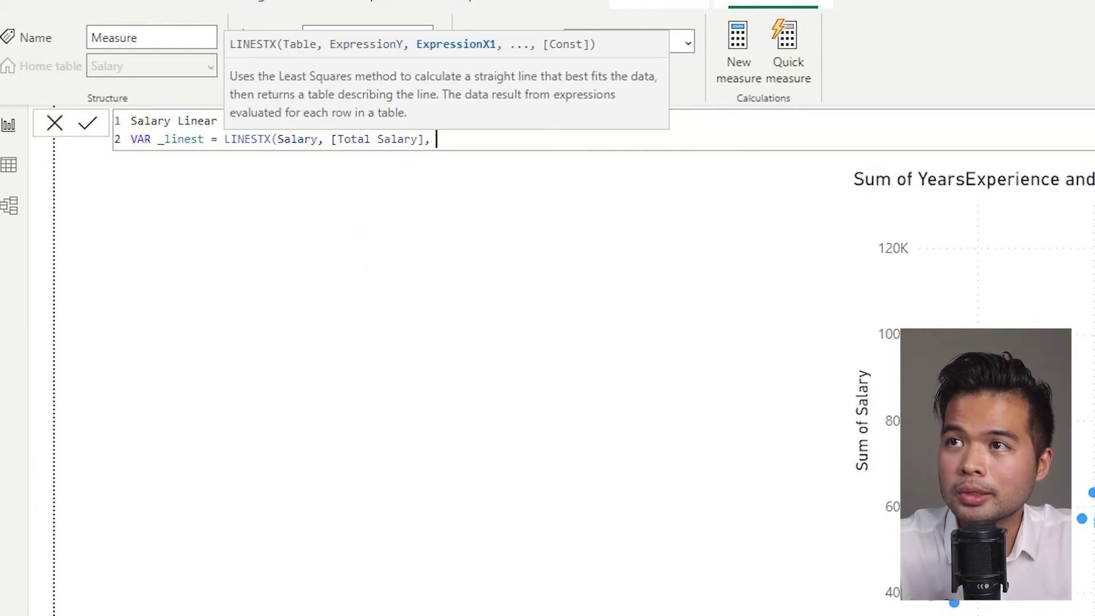
type("Tot")
key("Down")
key("Tab")
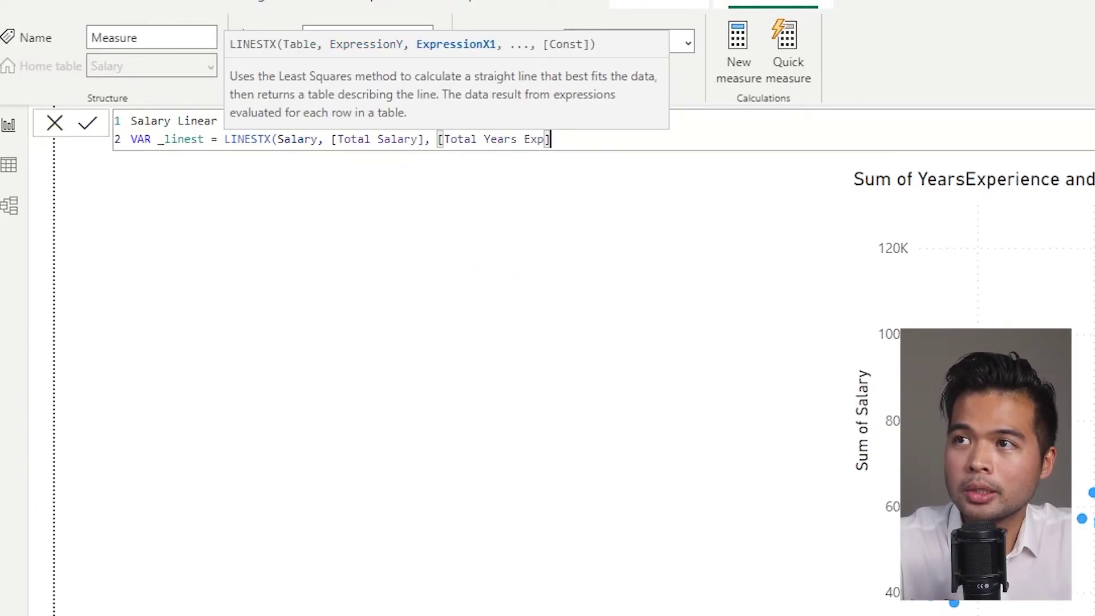
type(")")
key("shift+Return")
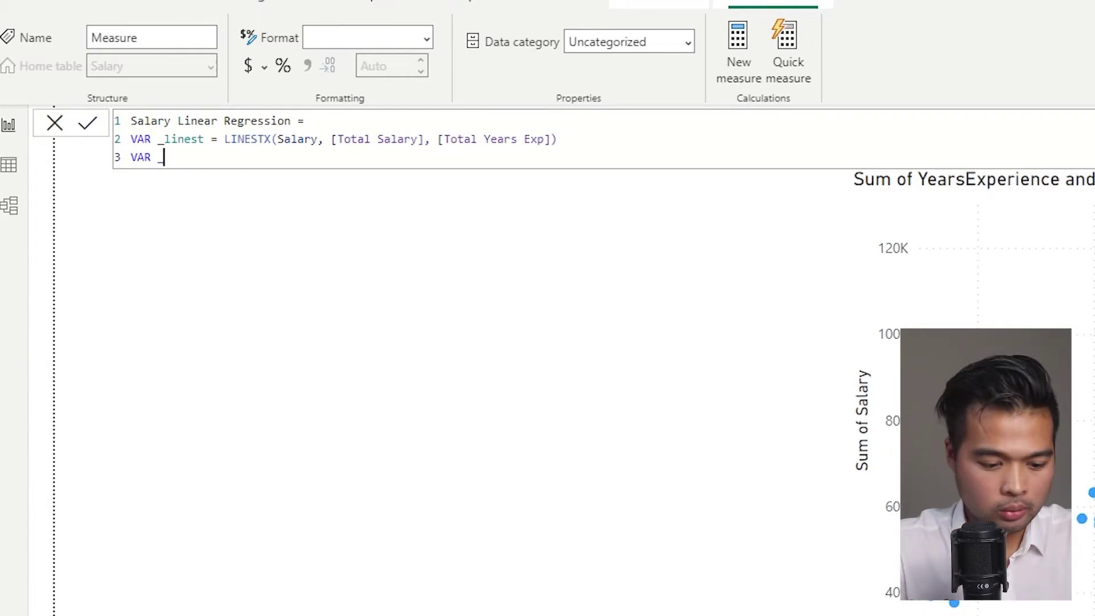
- Add the variable VAR _slope = SELECTCOLUMNS(_linest, [Slope1])
type("cope =")
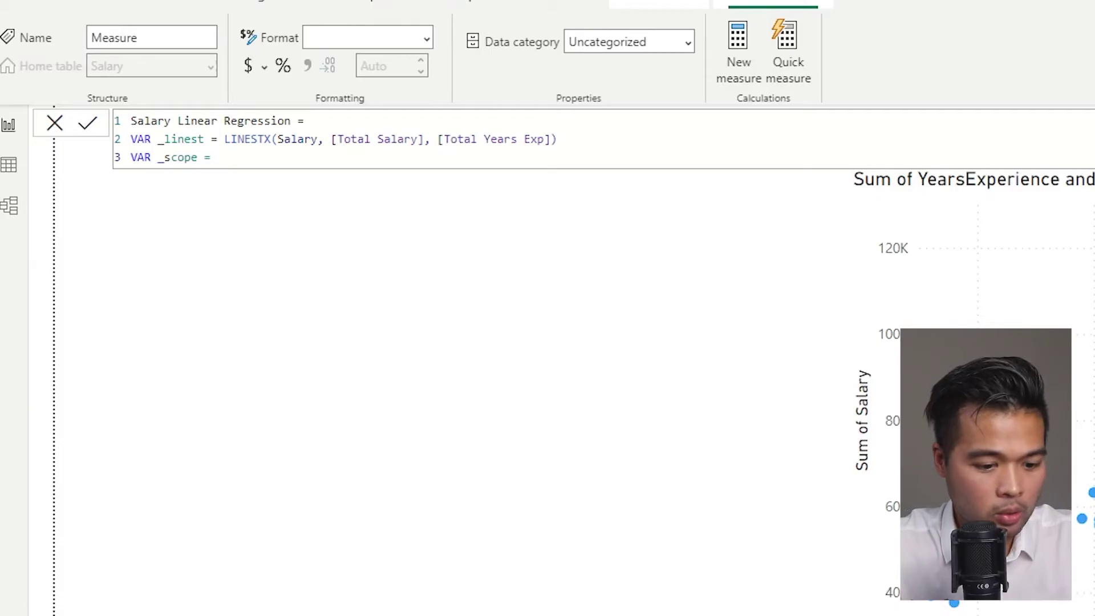
key("BackSpace")
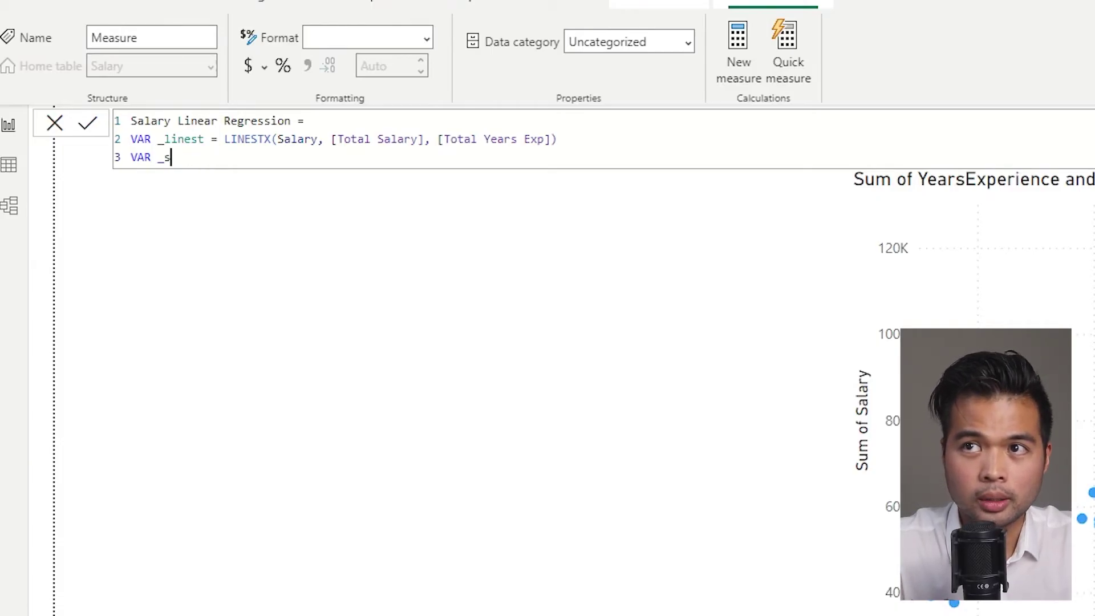
type("lope =")
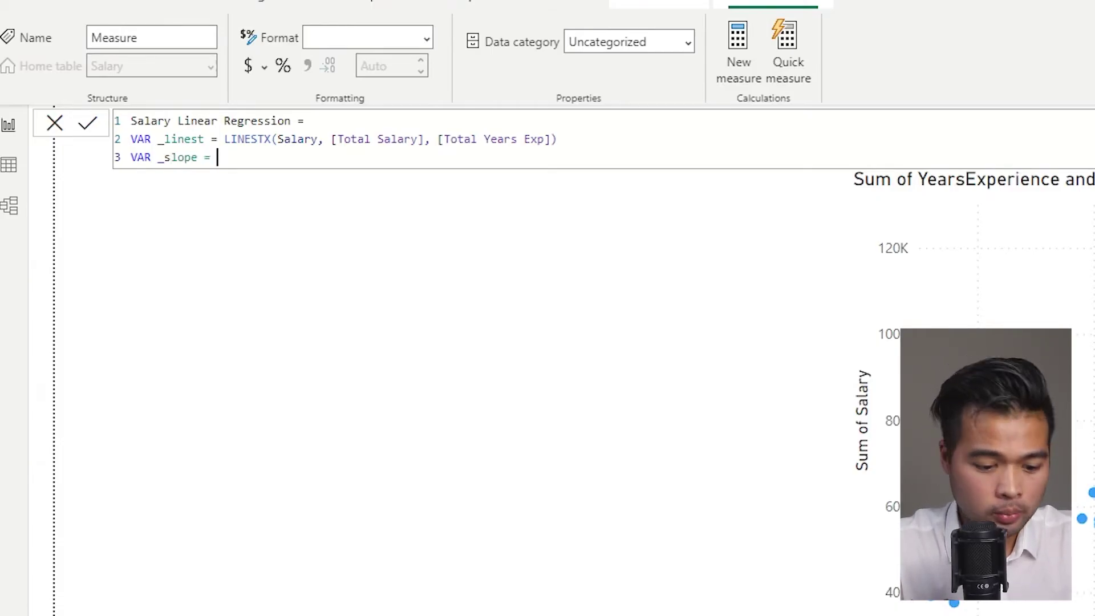
type(" SELECT")
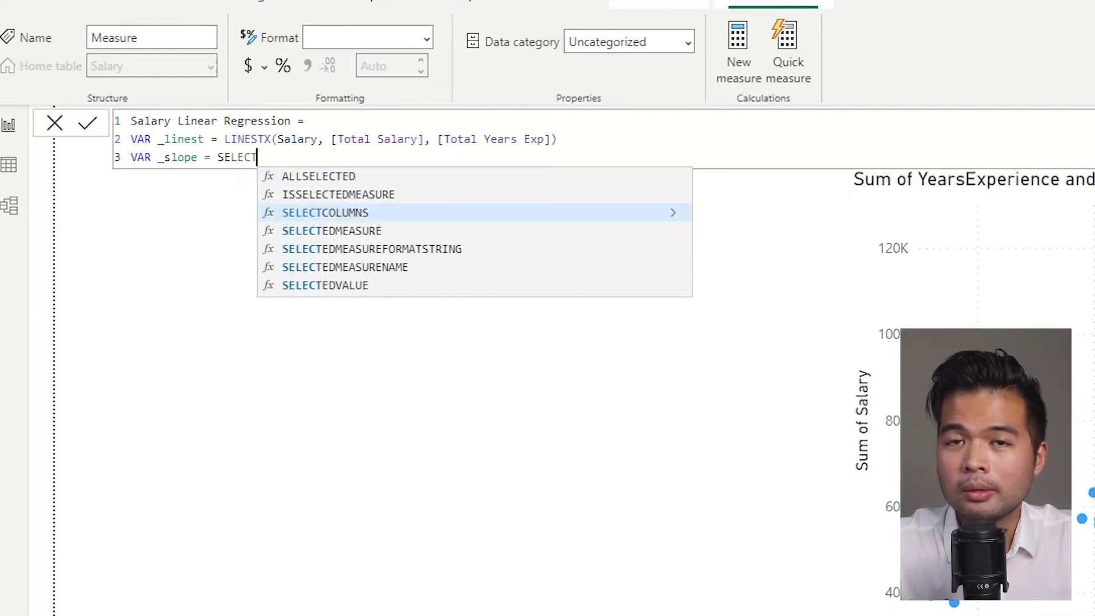
type("COLUMNS(")
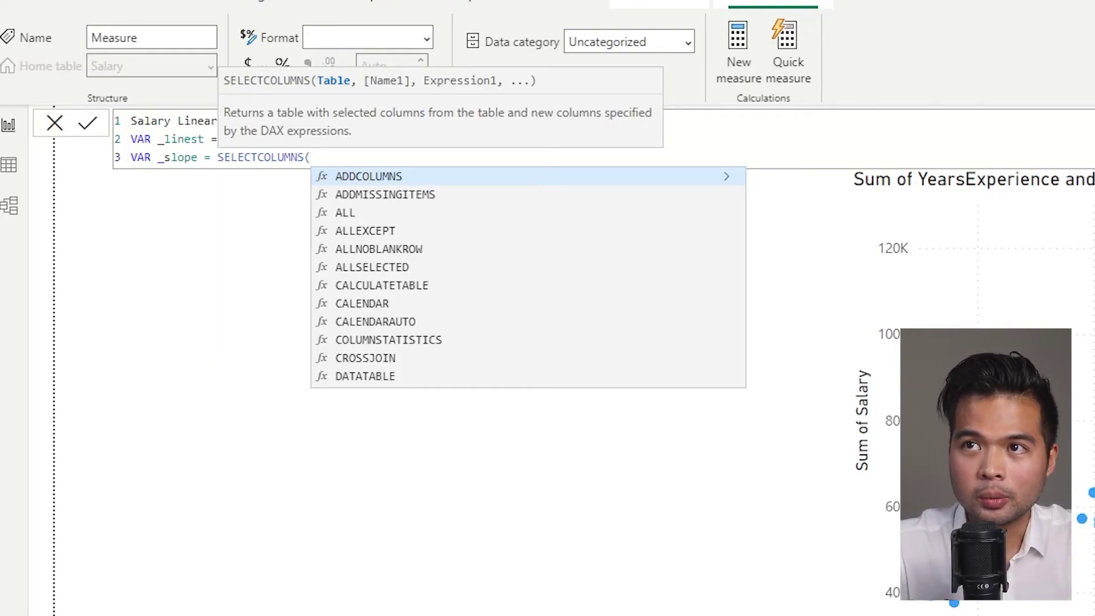
type("_linest,")
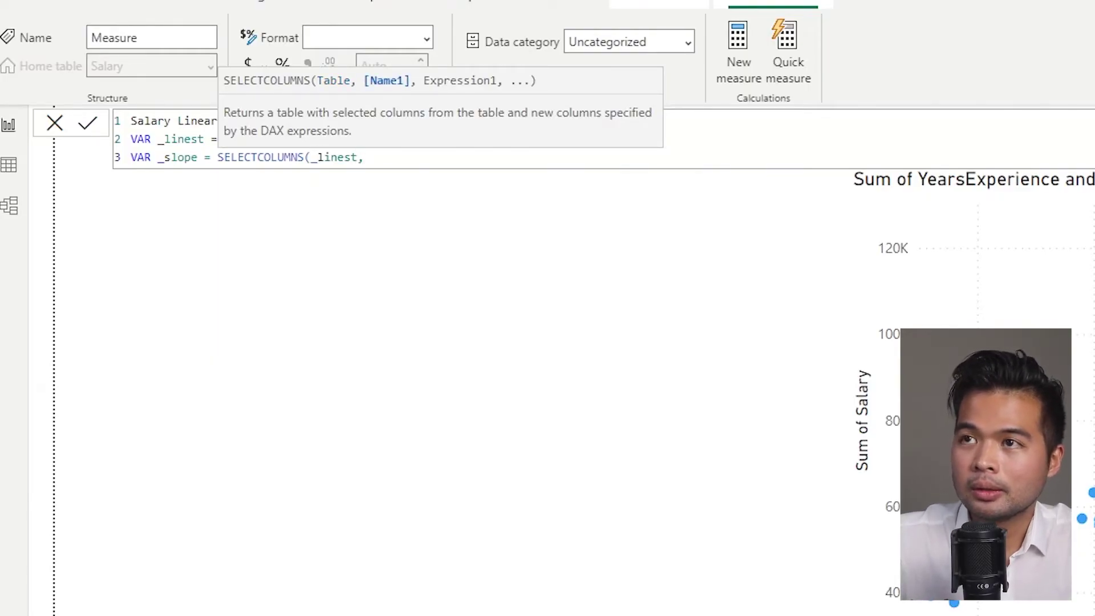
left_click(675, 146)
left_click(587, 156)
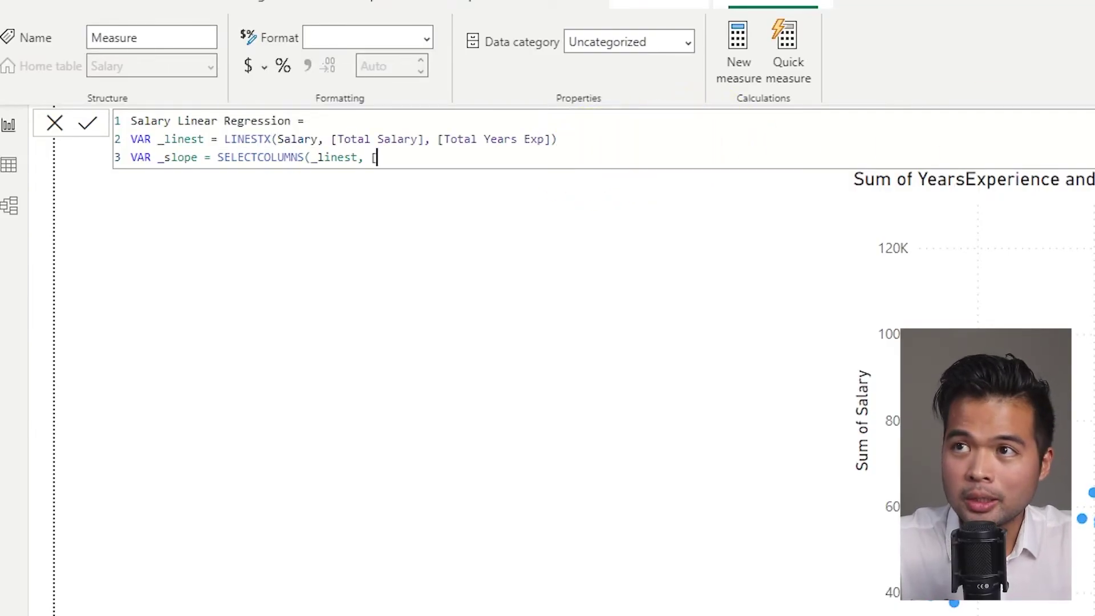
type("[Slope")
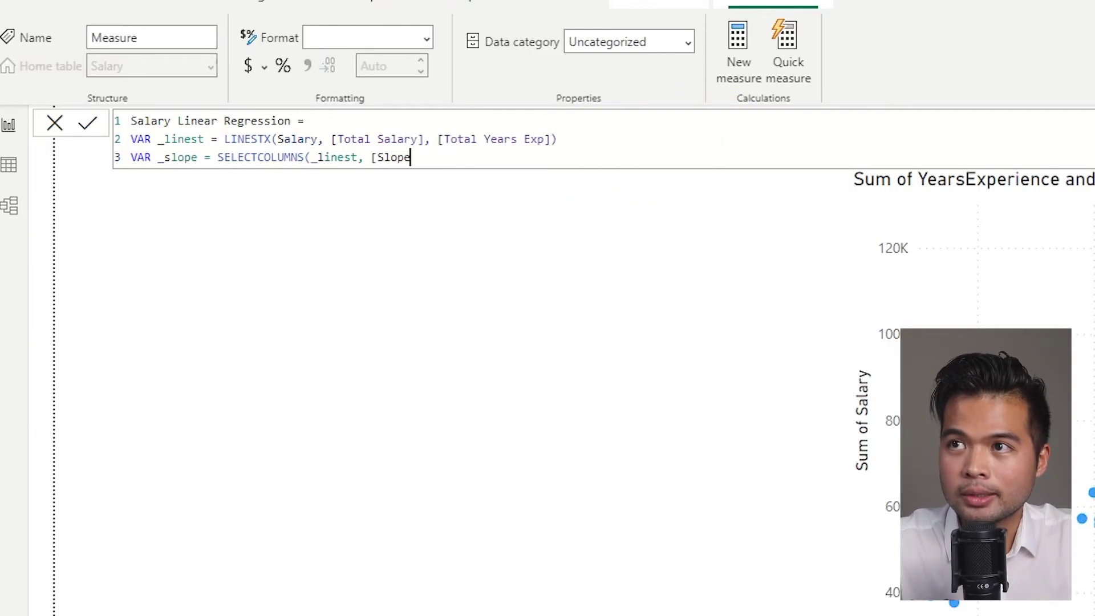
type("1]")
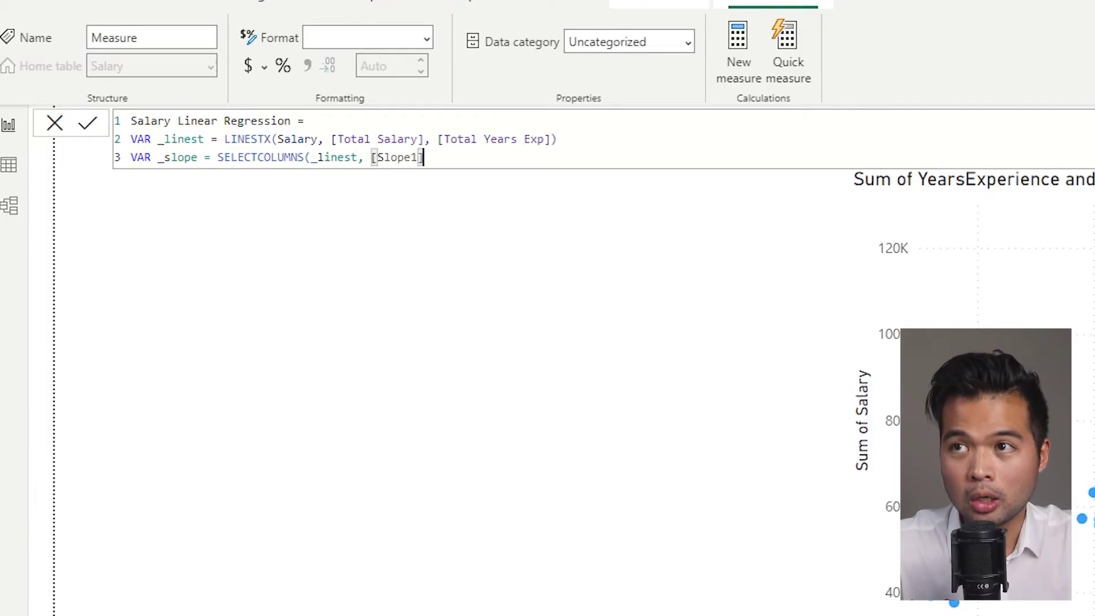
type(")")
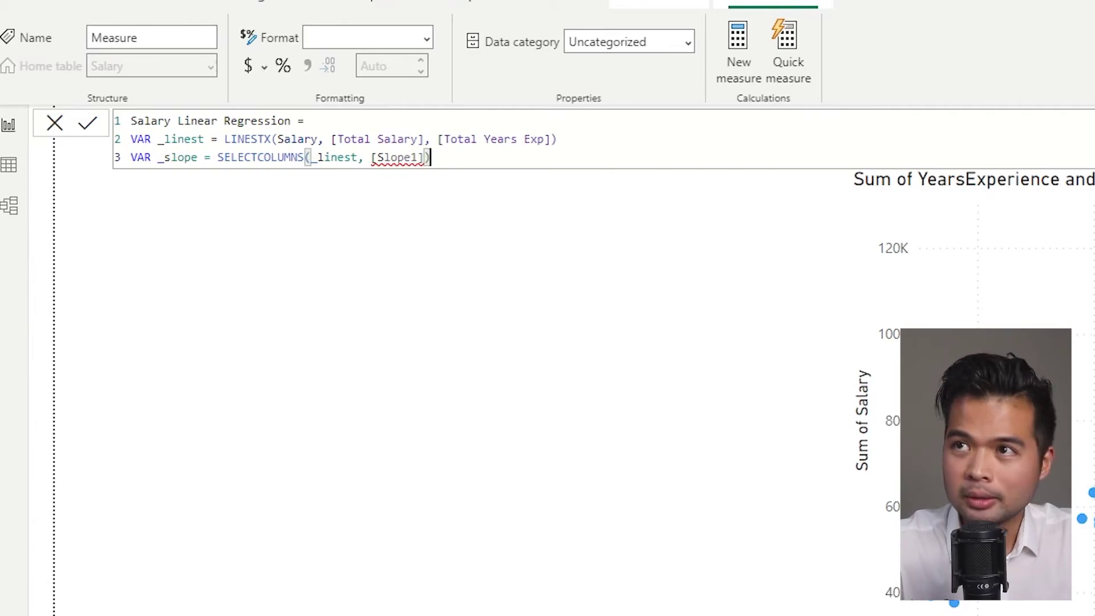
- End the measure with RETURN _slope
key("shift+Return")
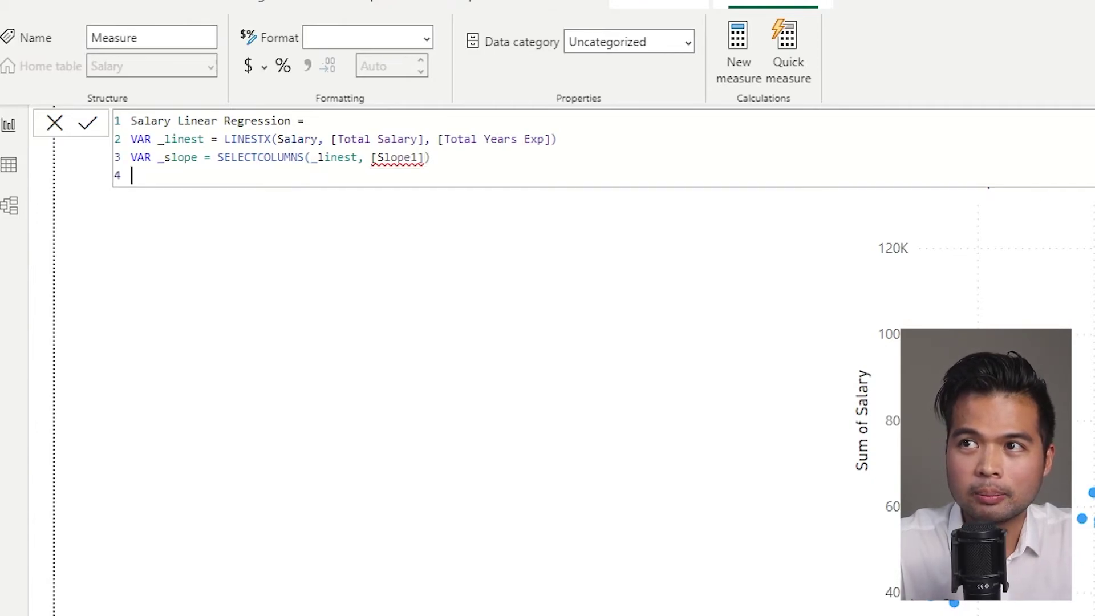
type("RETURN")
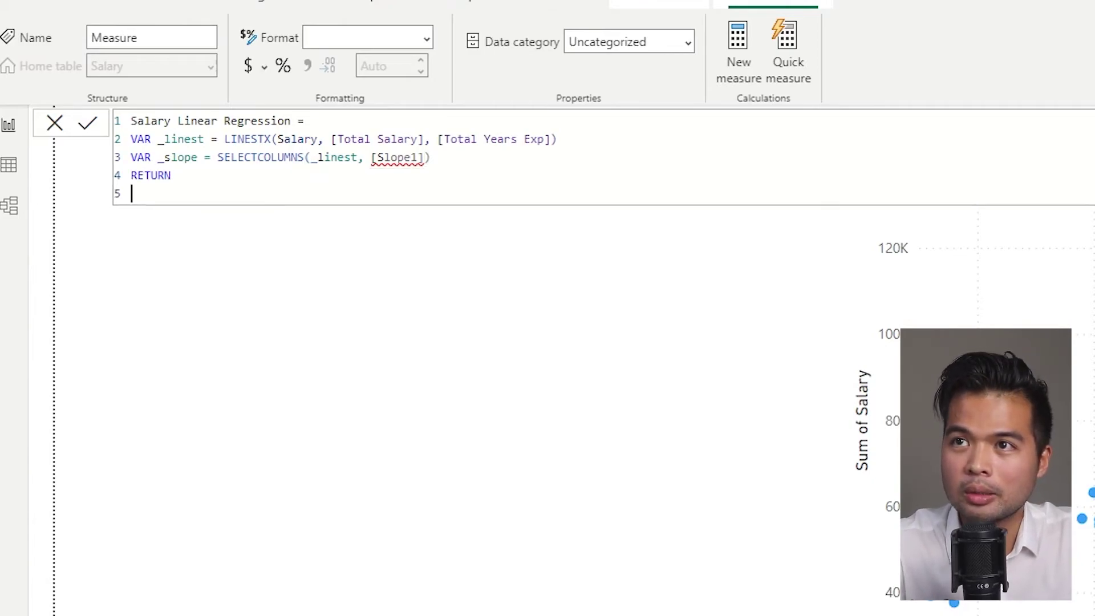
type("_slope")
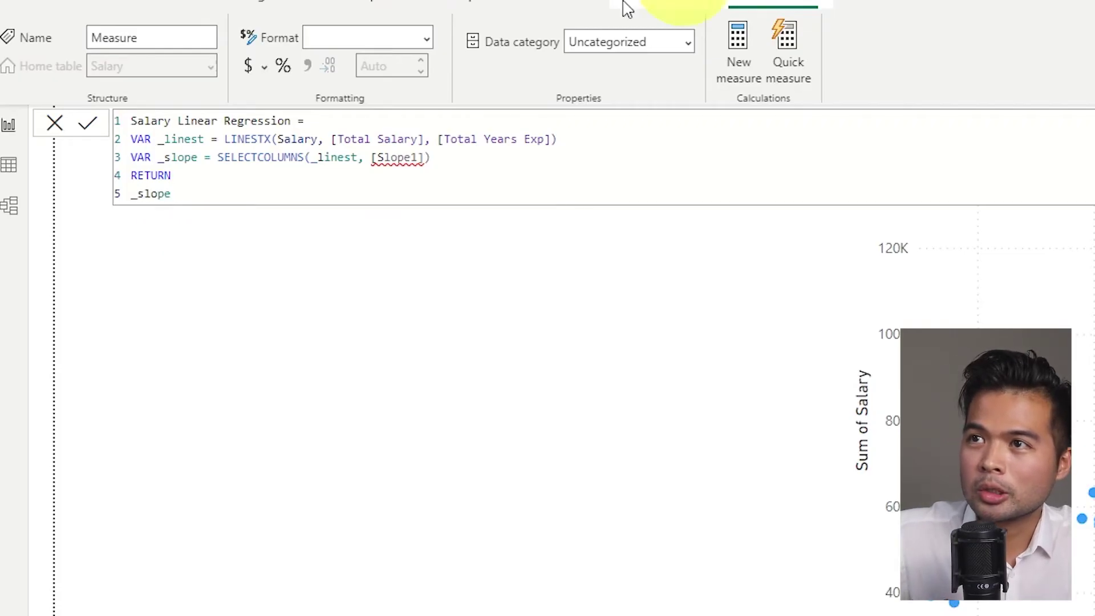
left_click(446, 162)
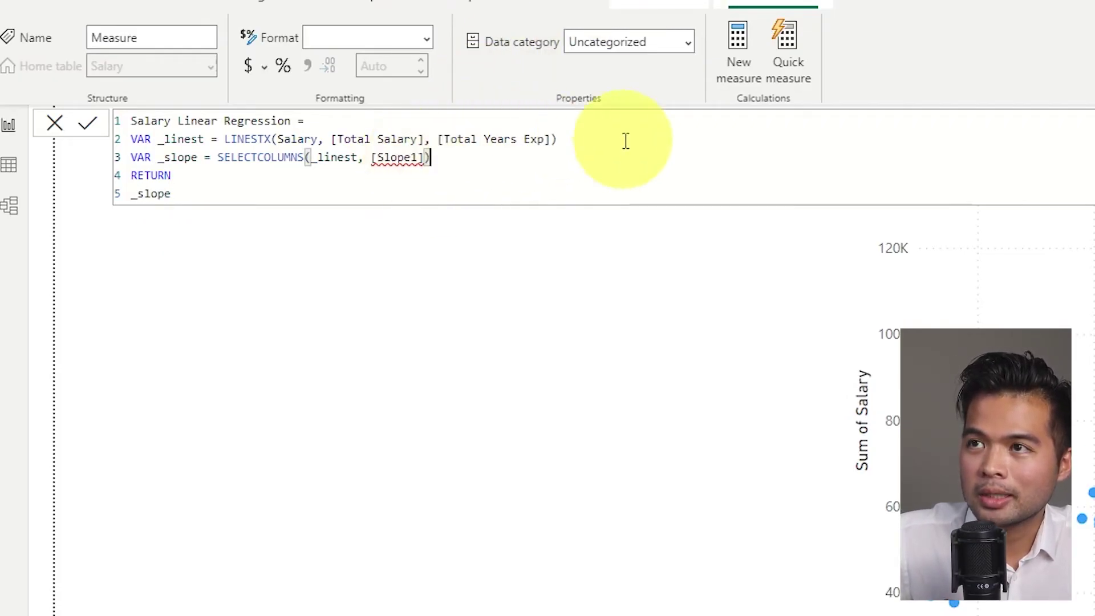
- Commit the measure, show it as a resized card reading 9.45K, and reselect Slope1 in its formula
key("Return")
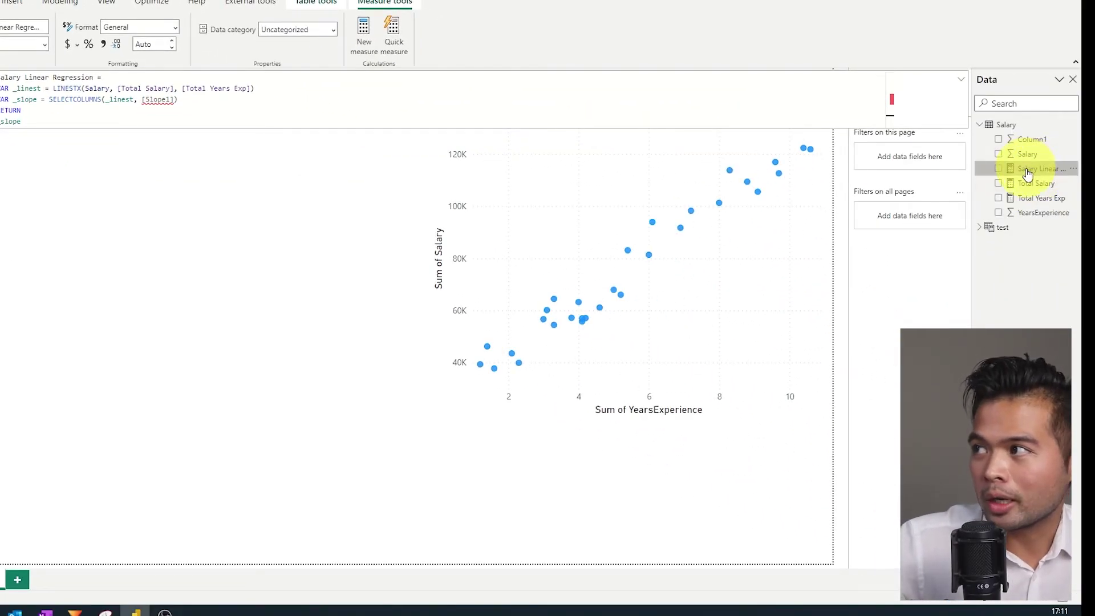
left_click_drag(1028, 174, 97, 213)
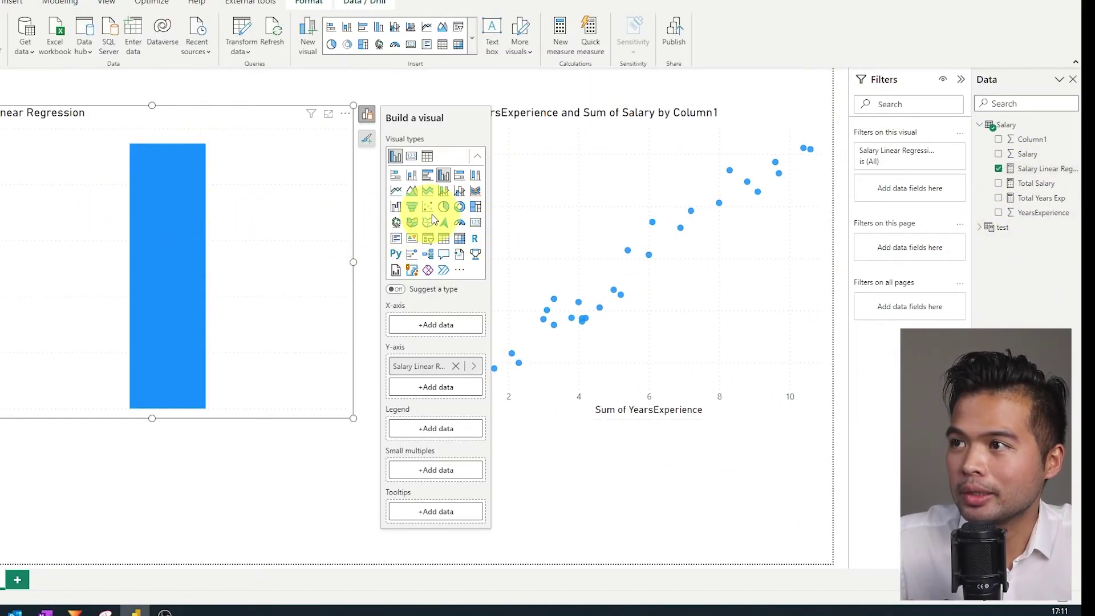
left_click(475, 223)
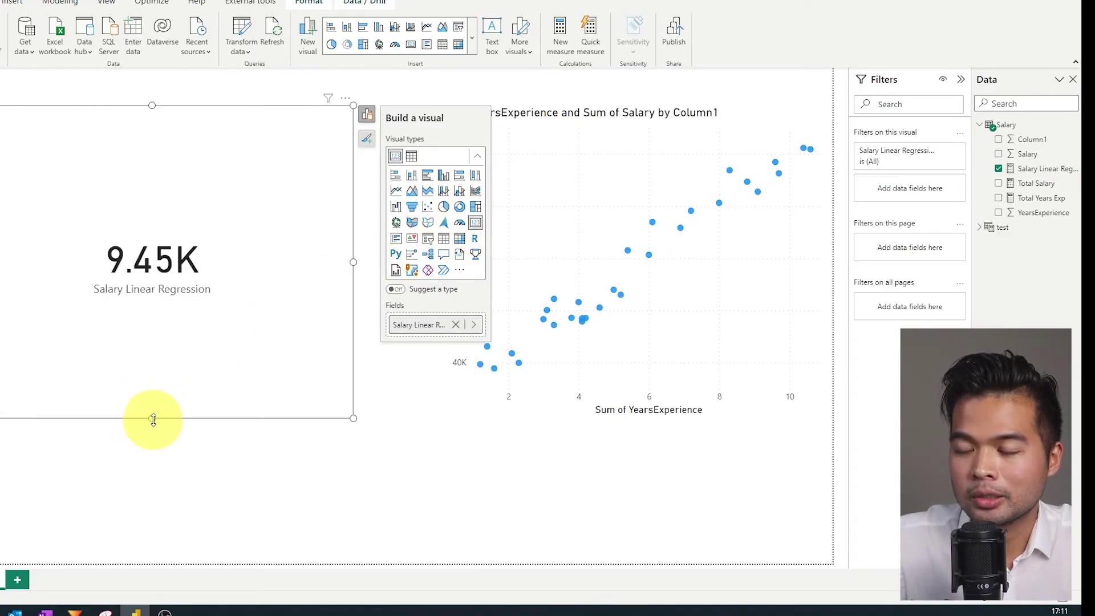
left_click_drag(153, 420, 240, 223)
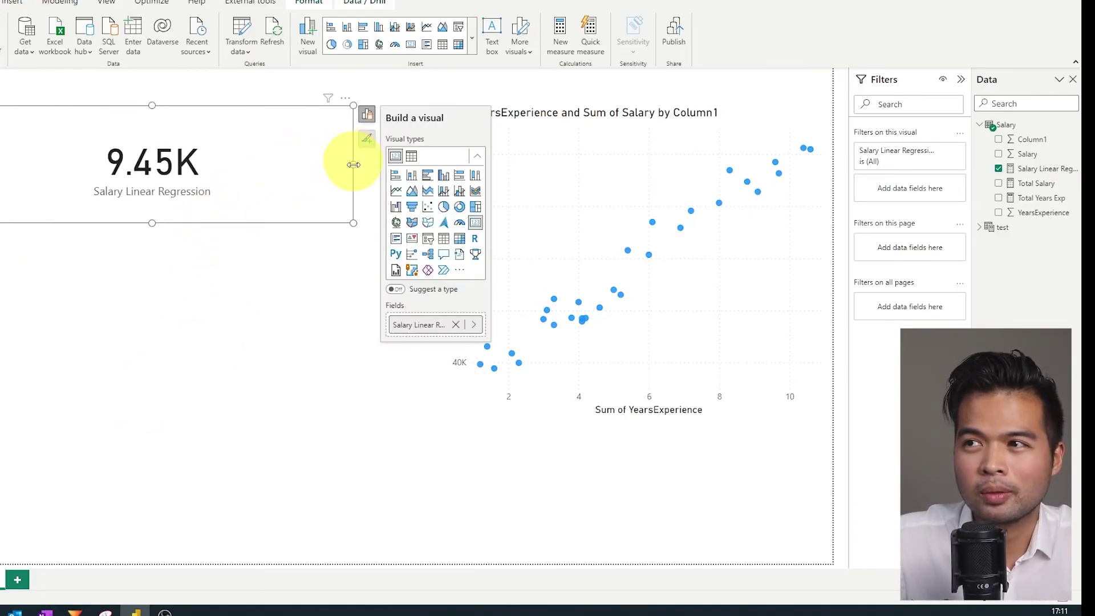
left_click_drag(353, 165, 214, 165)
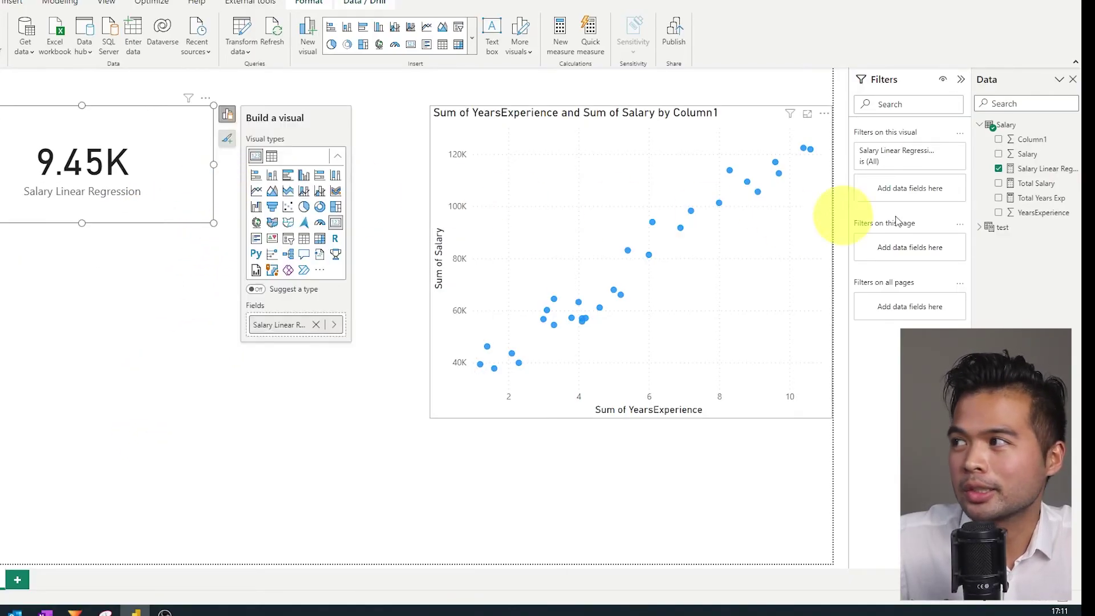
left_click(1032, 171)
double_click(155, 99)
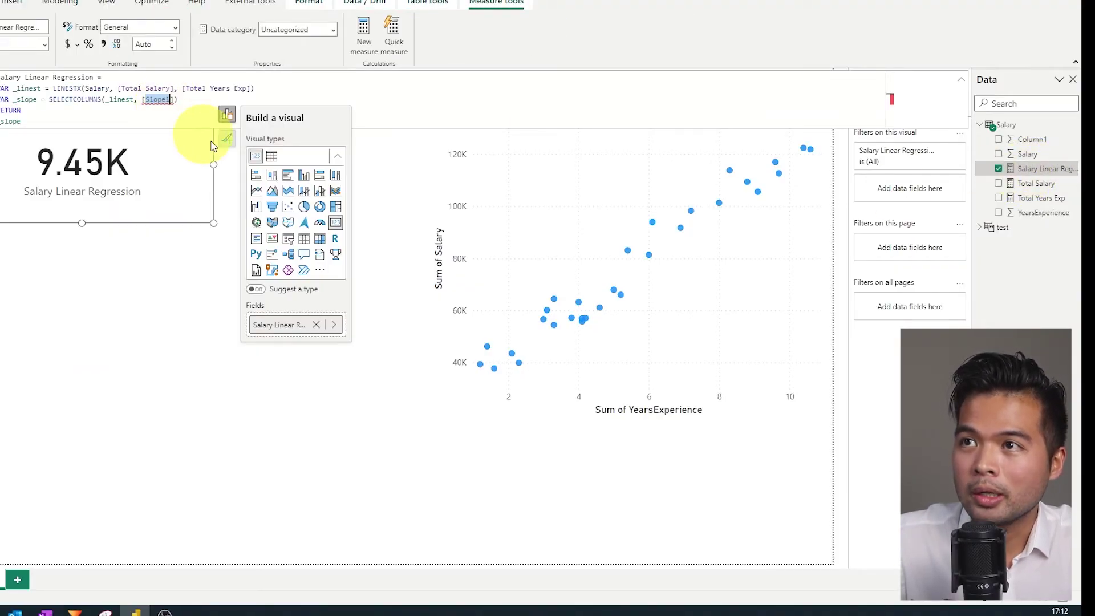
left_click(997, 228)
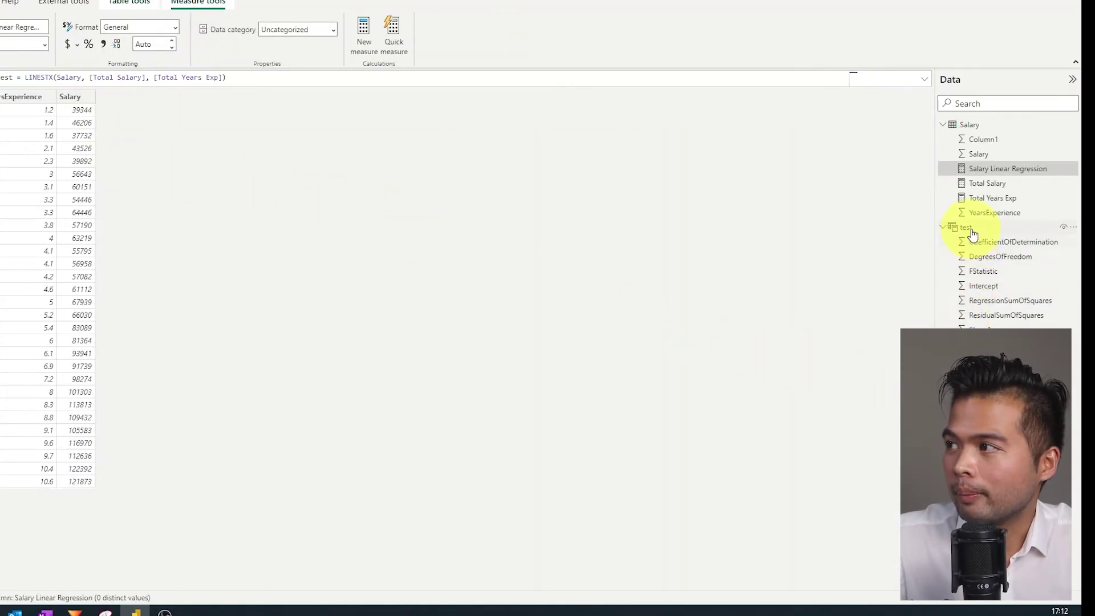
left_click(973, 231)
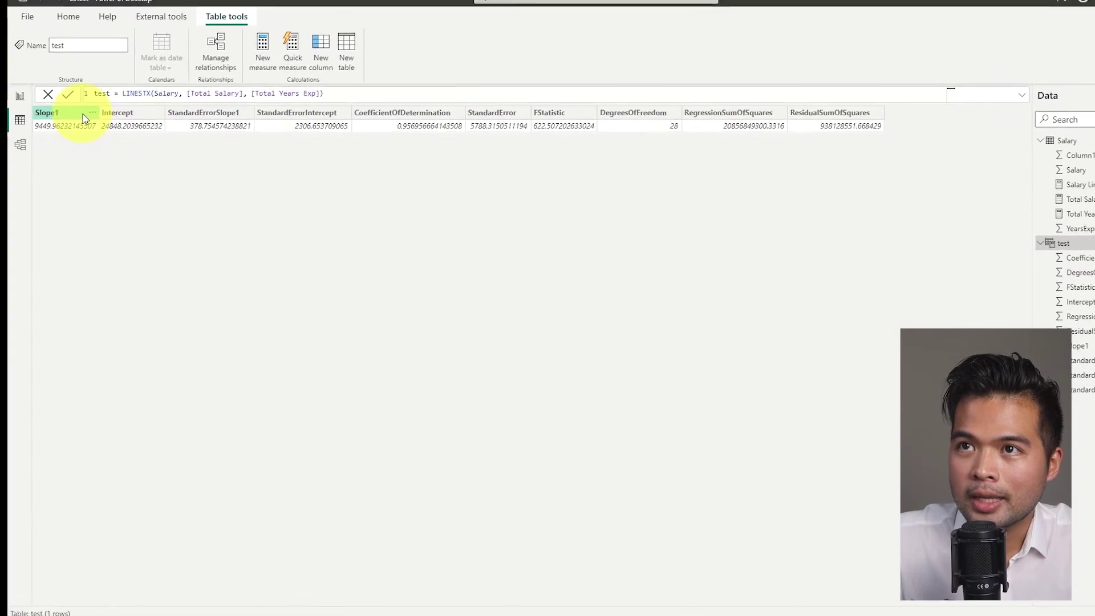
left_click(83, 117)
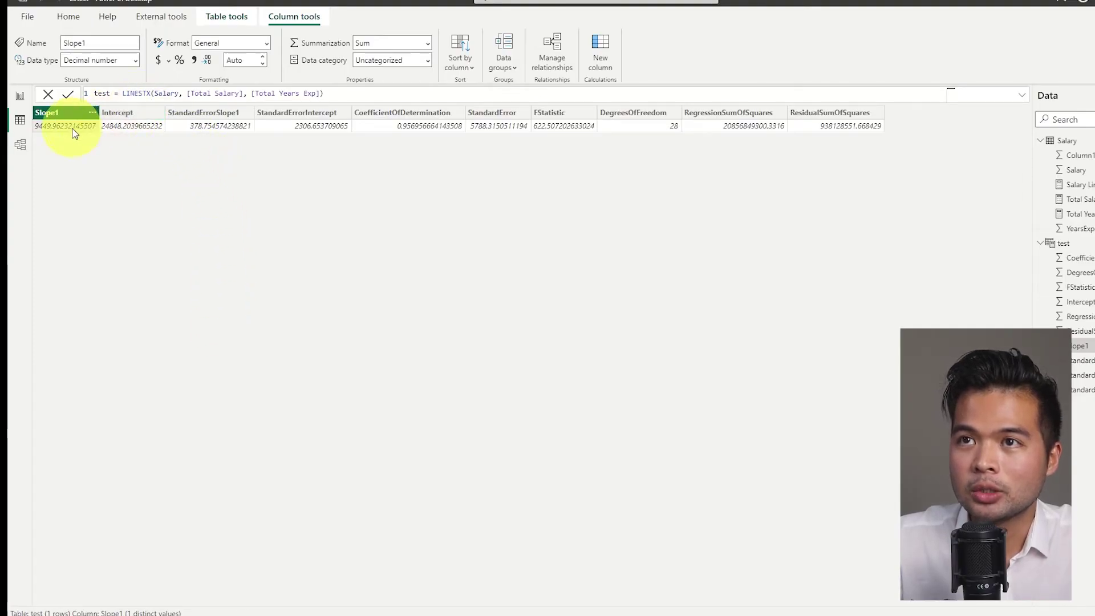
left_click(124, 117)
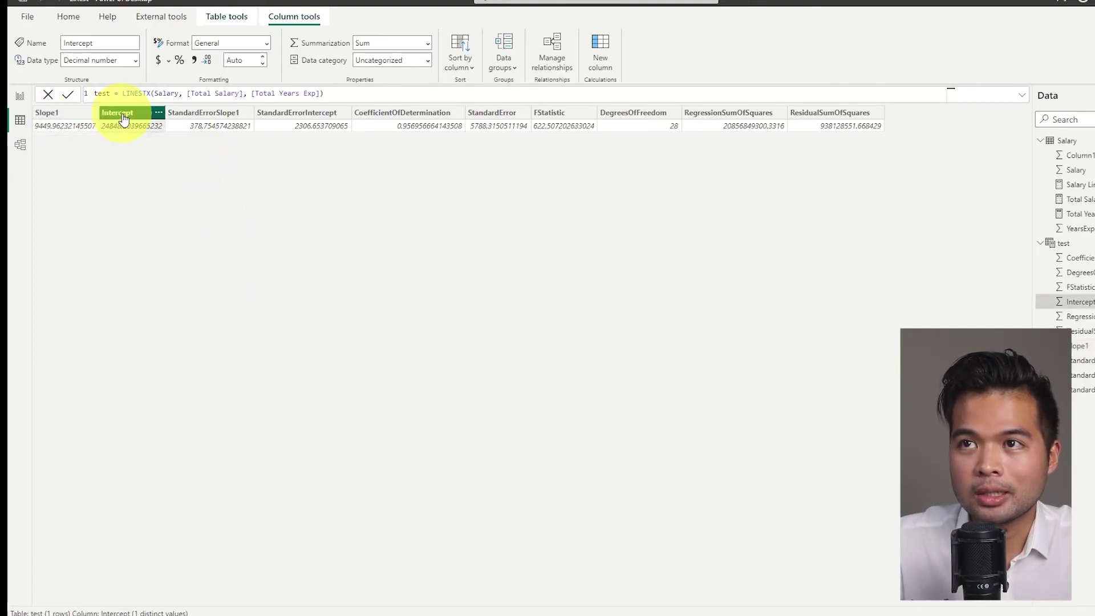
- Insert VAR _intercept = SELECTCOLUMNS(_linest, [Intercept]) below the slope variable
left_click(20, 97)
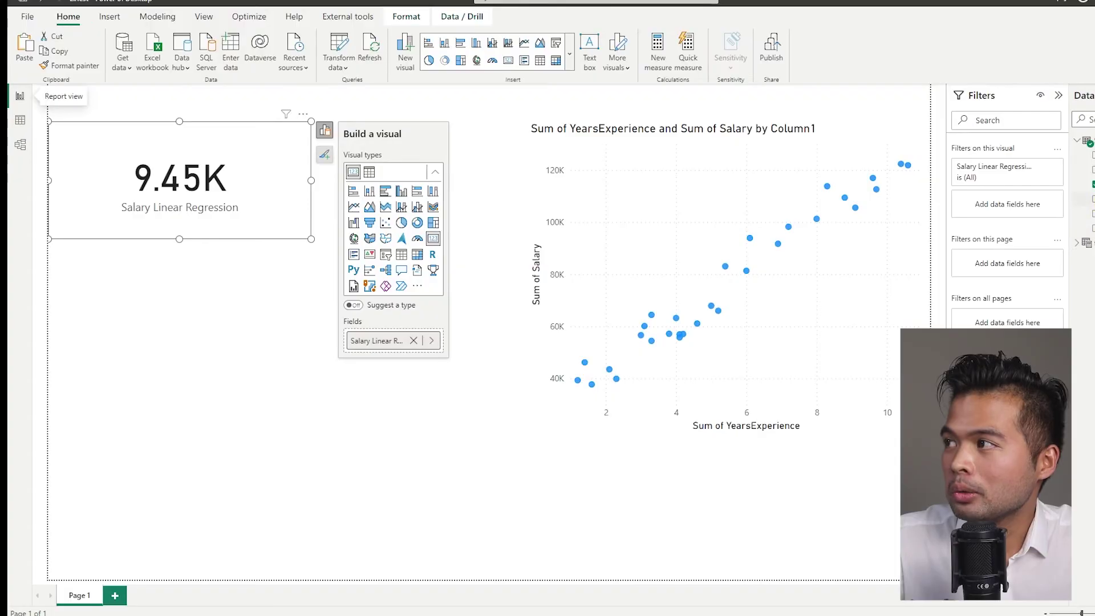
left_click(277, 116)
key("Return")
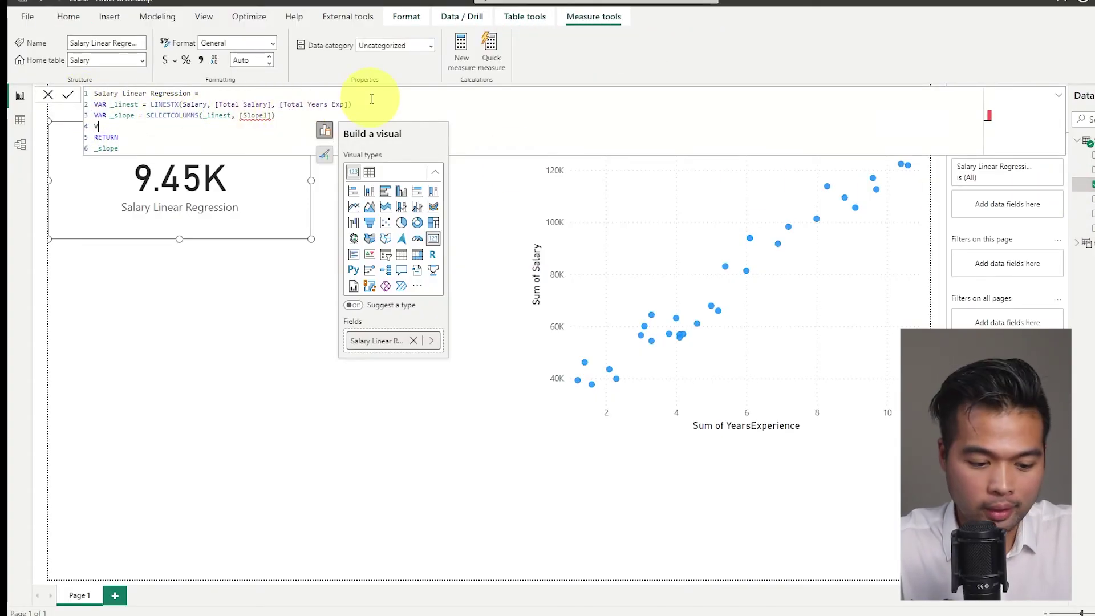
type("VAR")
type(" _")
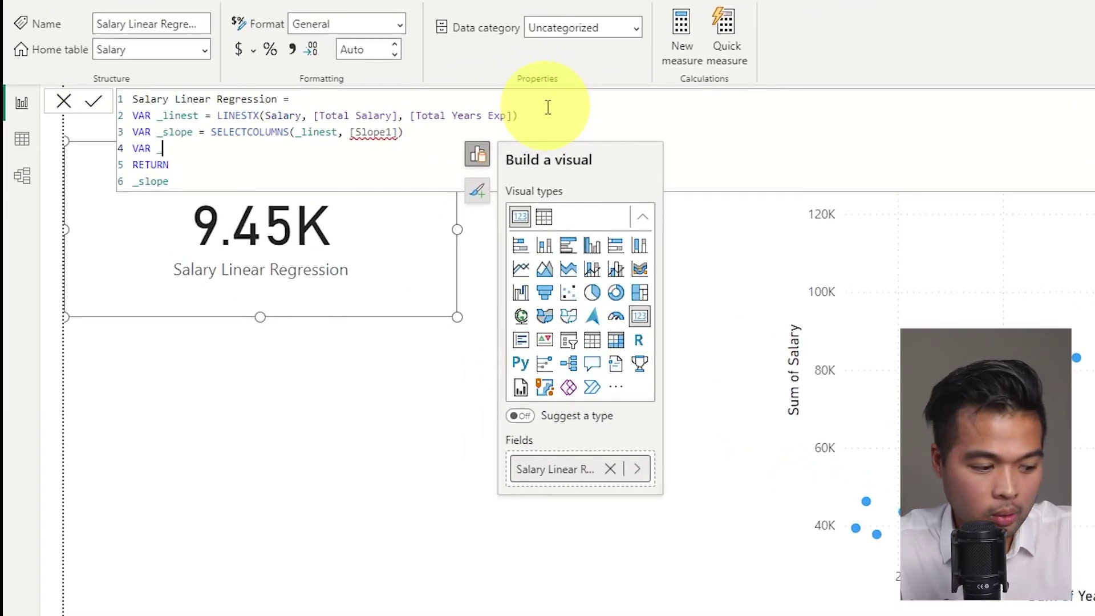
type("intercept = SELECTCOLUMNS(")
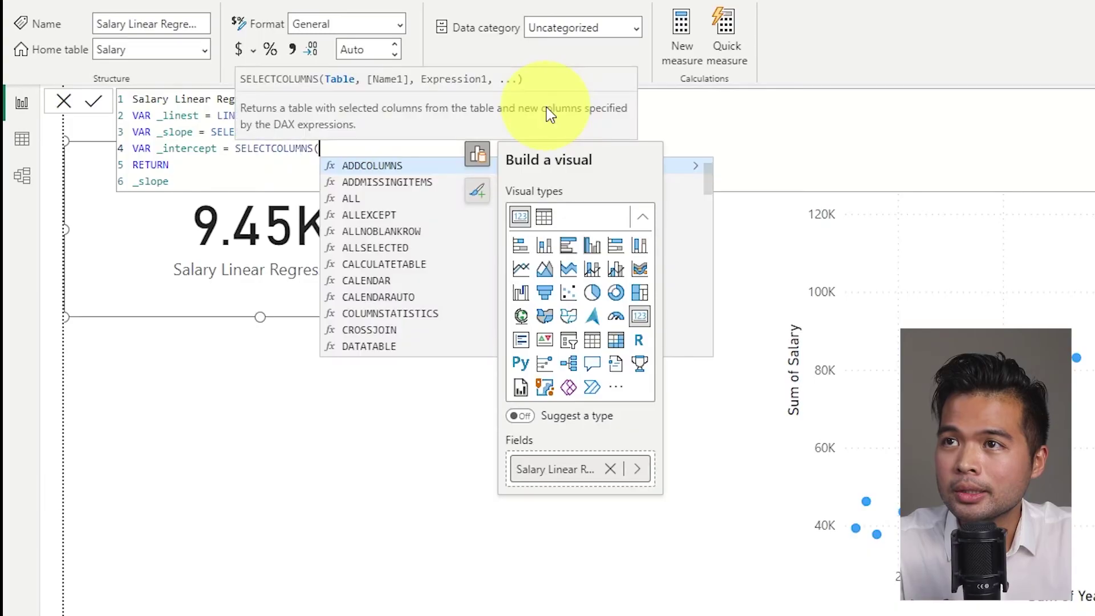
type("_linest")
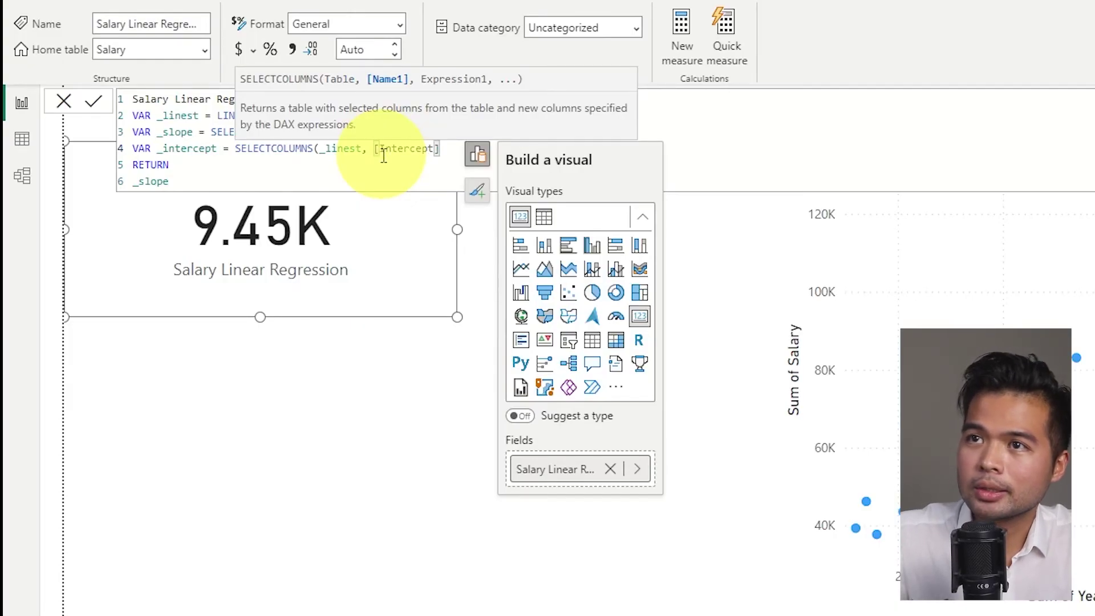
type(", [Intercept]")
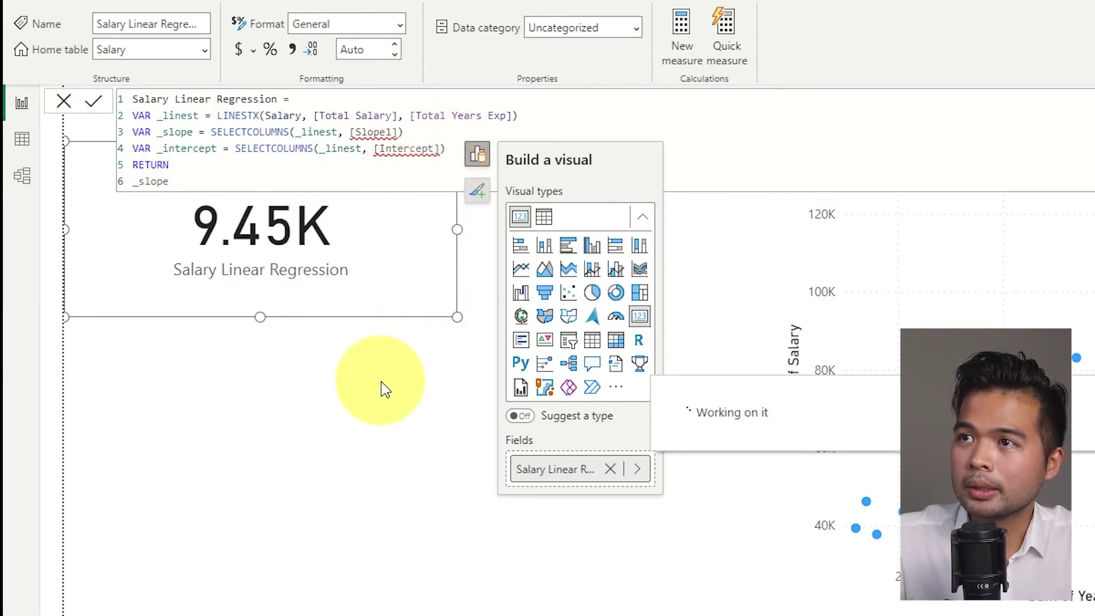
- Drag the card lower on the page and reopen the measure at its RETURN line
left_click(347, 352)
left_click_drag(252, 241, 288, 478)
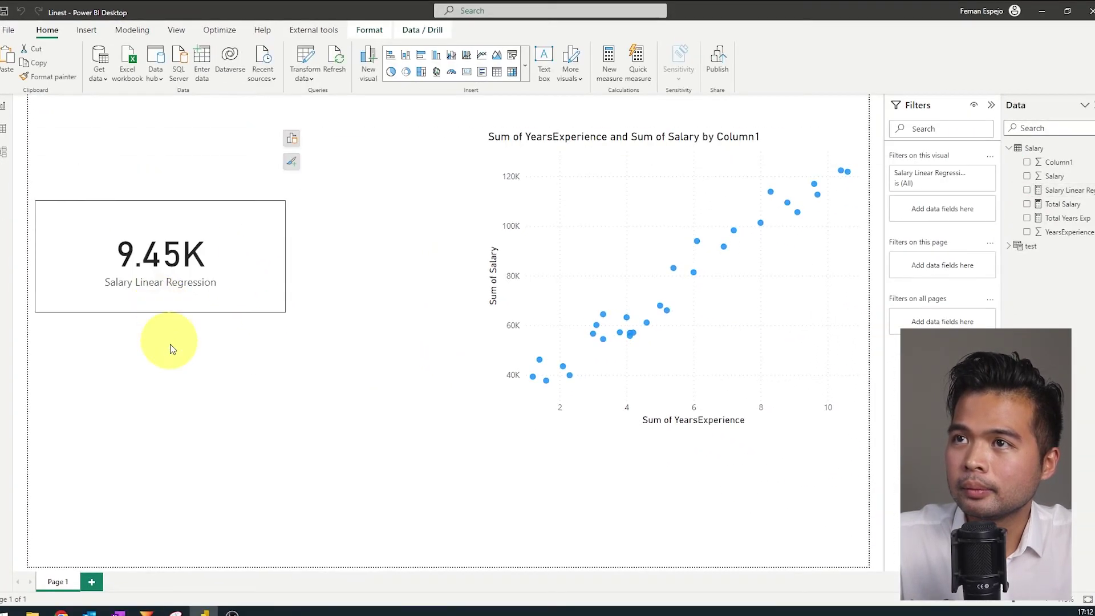
left_click(223, 173)
left_click(1062, 190)
left_click(181, 153)
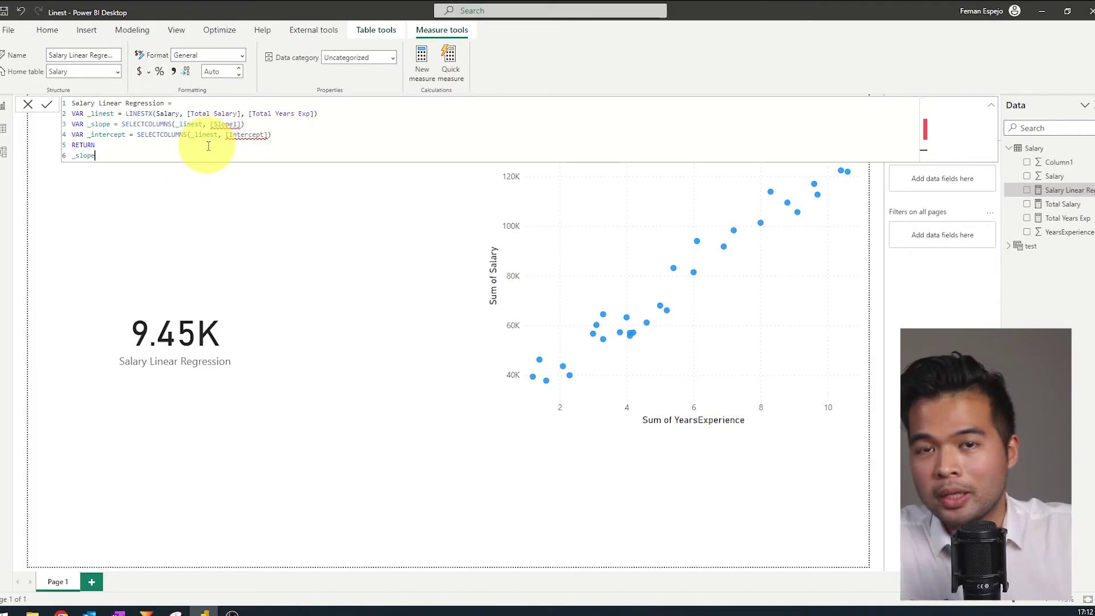
- Rewrite the RETURN as _intercept + _slope * [Total Years Exp] and commit, so the card shows 1.56M
key("BackSpace")
key("BackSpace")
key("BackSpace")
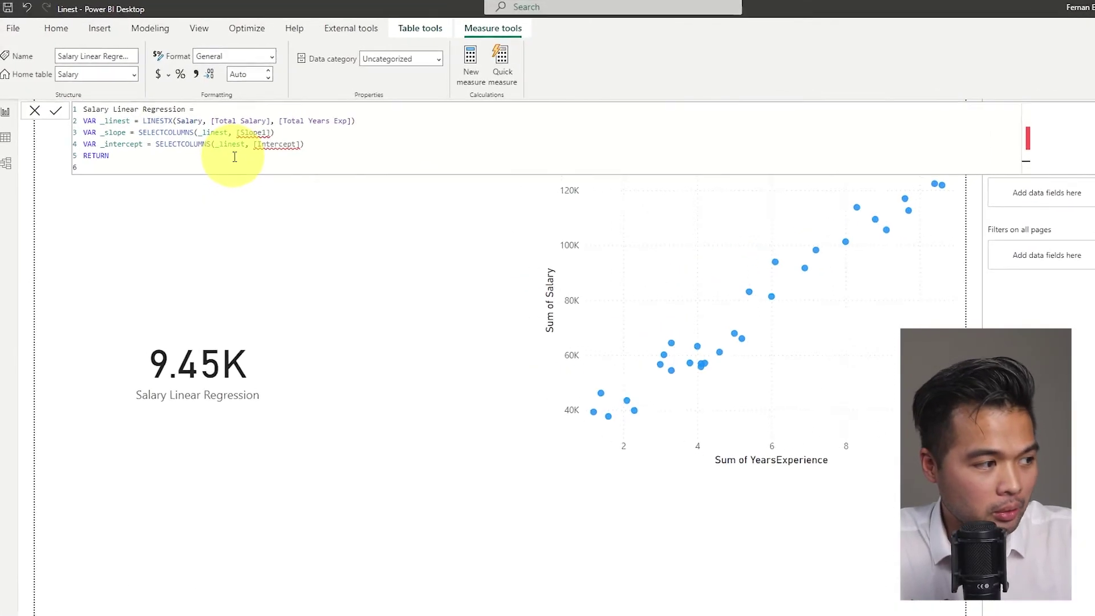
type("_")
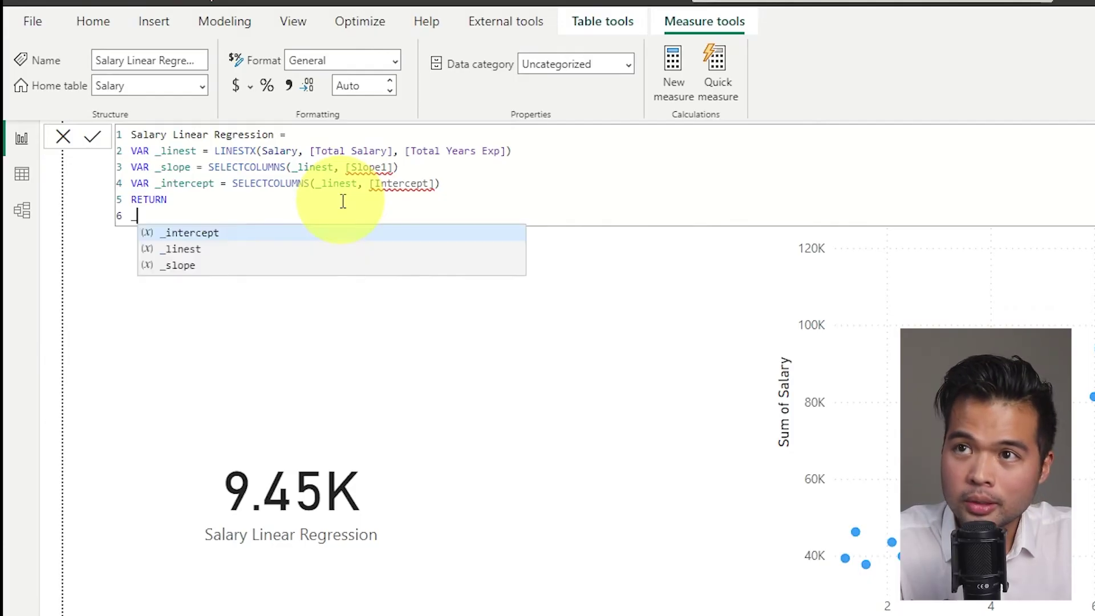
type("intercept")
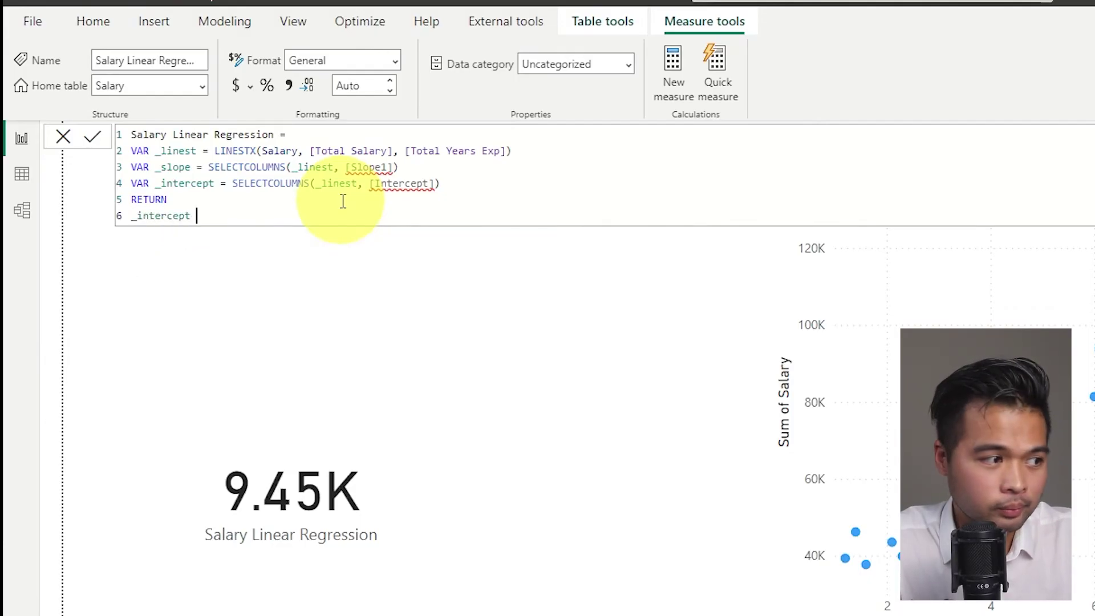
type(" + ")
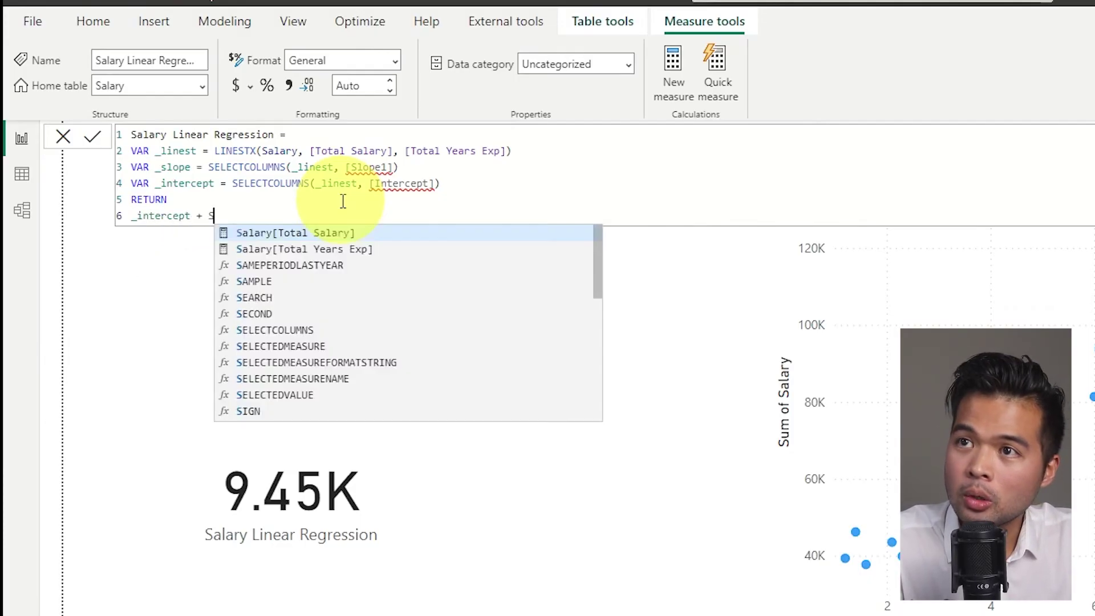
type("ISLOGICAL")
key("BackSpace")
key("BackSpace")
key("BackSpace")
key("BackSpace")
key("BackSpace")
key("BackSpace")
key("BackSpace")
key("BackSpace")
key("BackSpace")
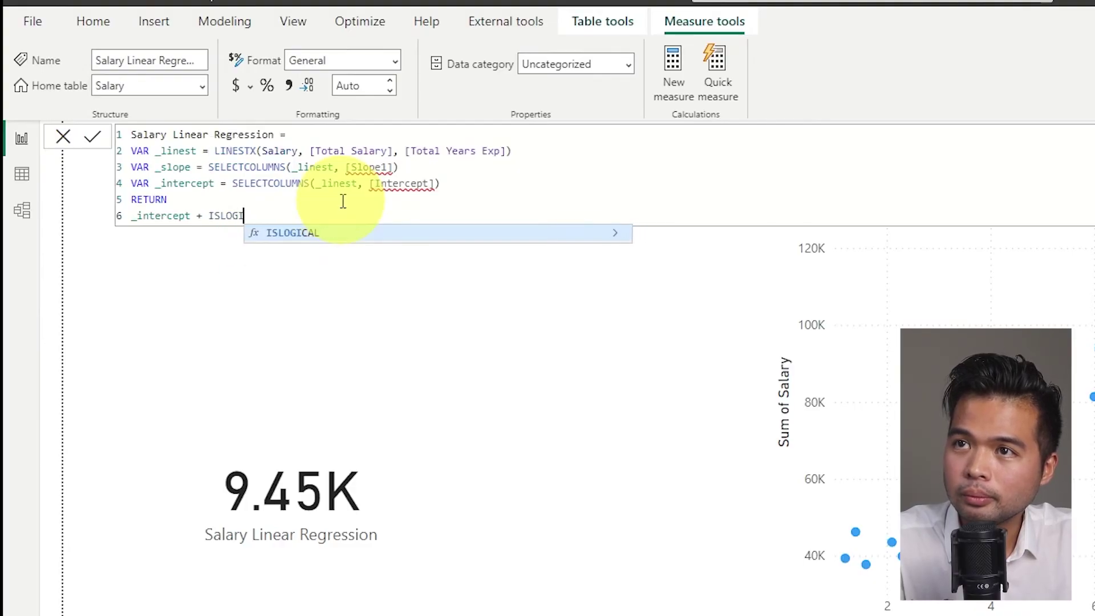
type("slop")
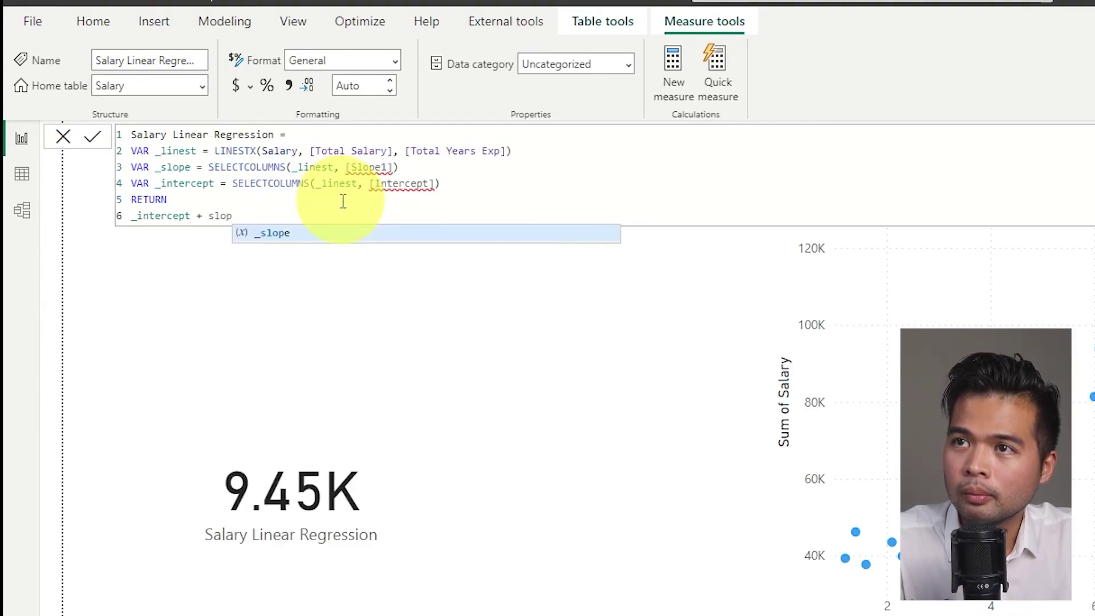
key("Tab")
type("* ")
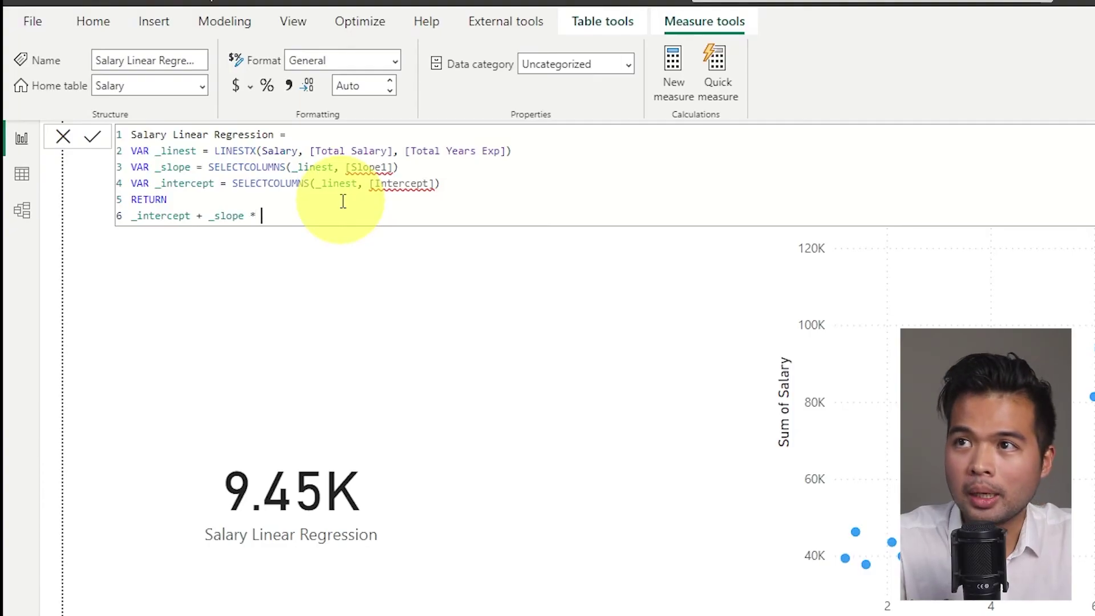
type("[Total")
key("Down")
key("Tab")
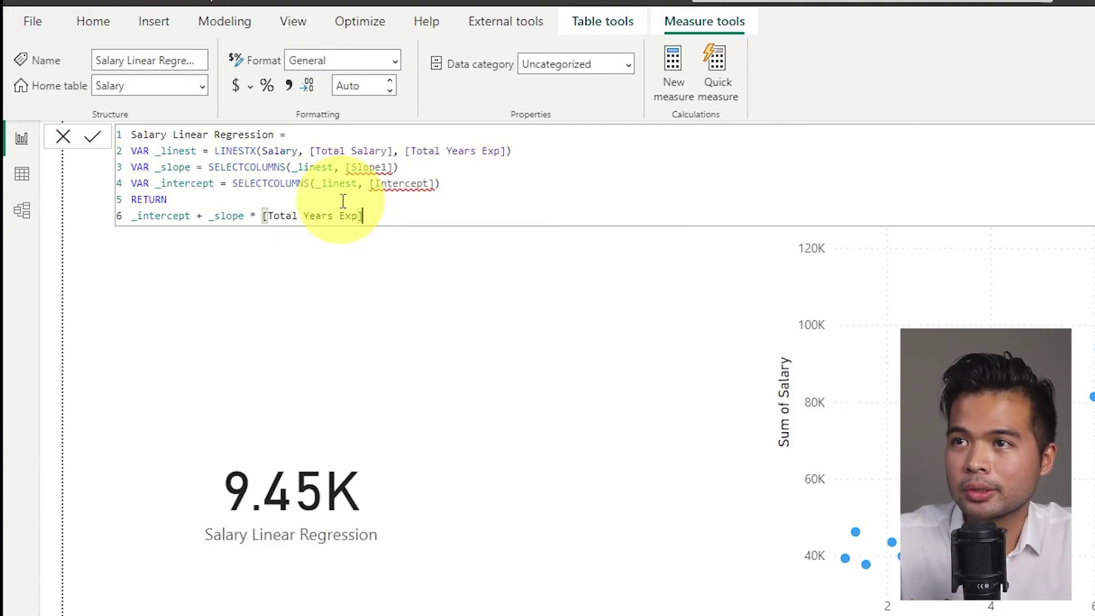
key("Return")
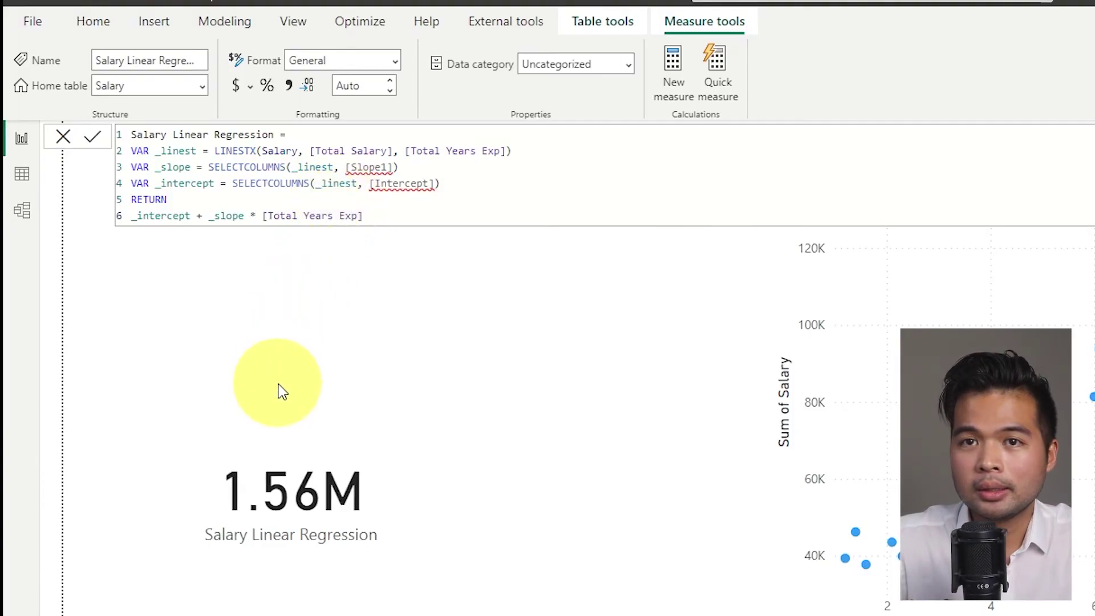
- Move the prediction card right and replace [Total Years Exp] in the measure with a fixed 20
left_click_drag(292, 464, 369, 466)
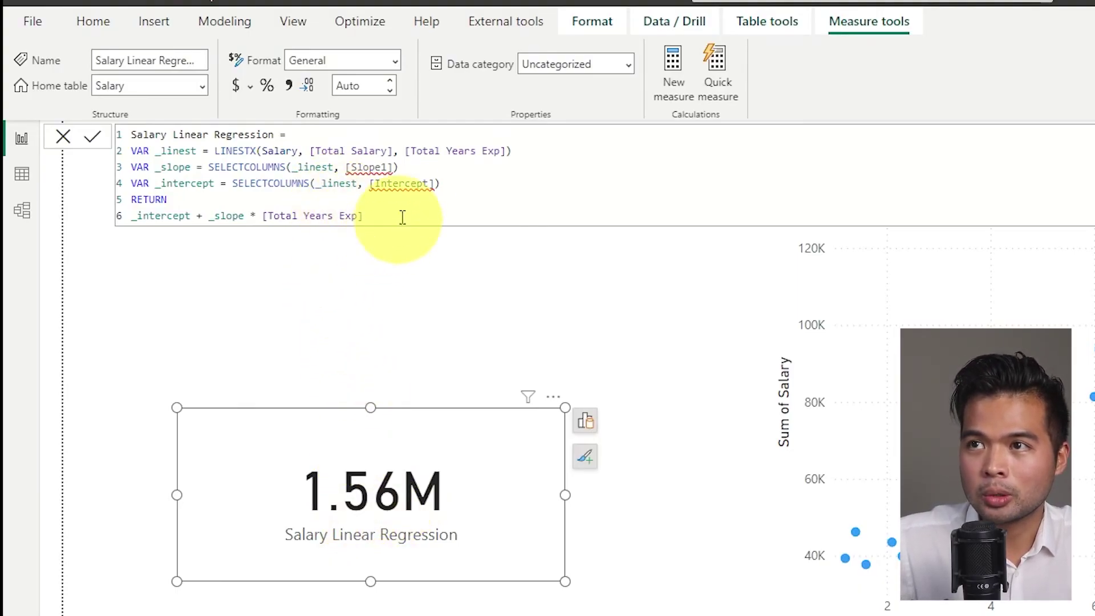
left_click_drag(391, 215, 264, 215)
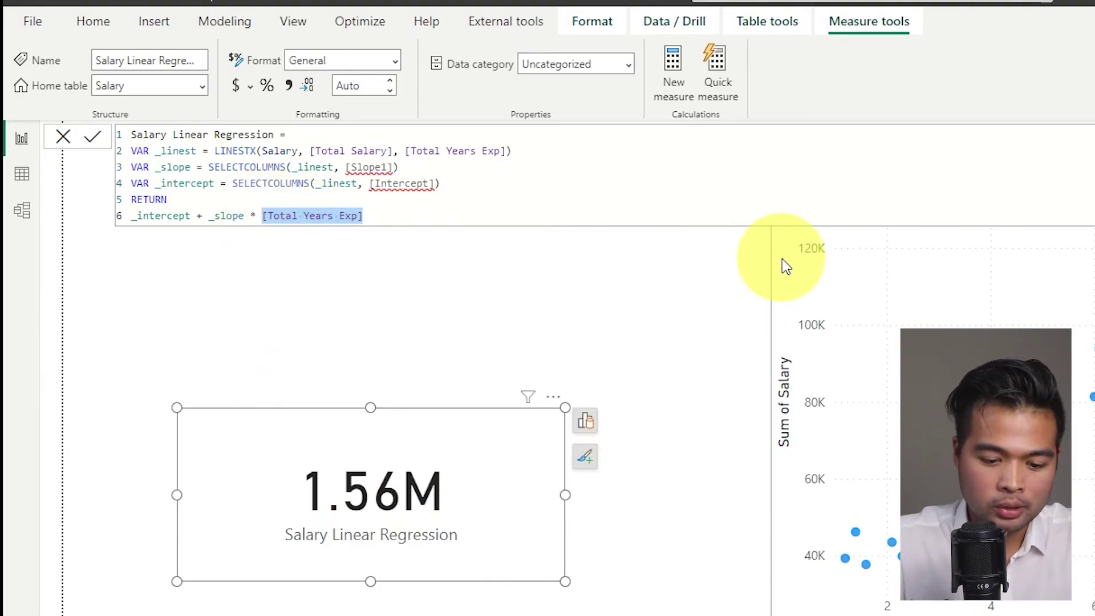
type("20")
key("Return")
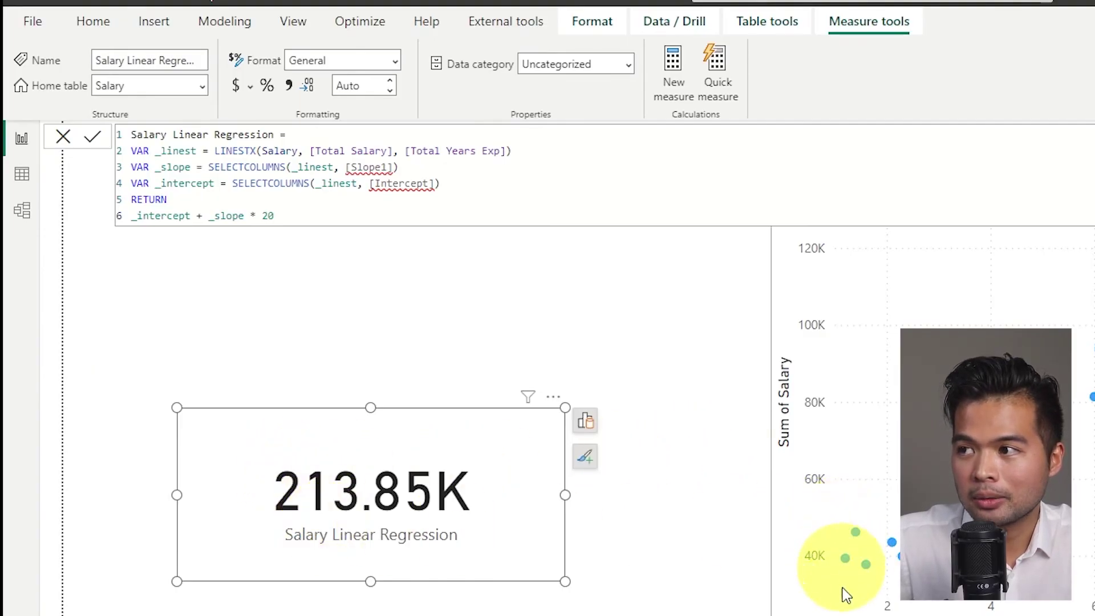
- Reposition the scatter chart and move the prediction card right and down beside it
left_click(822, 610)
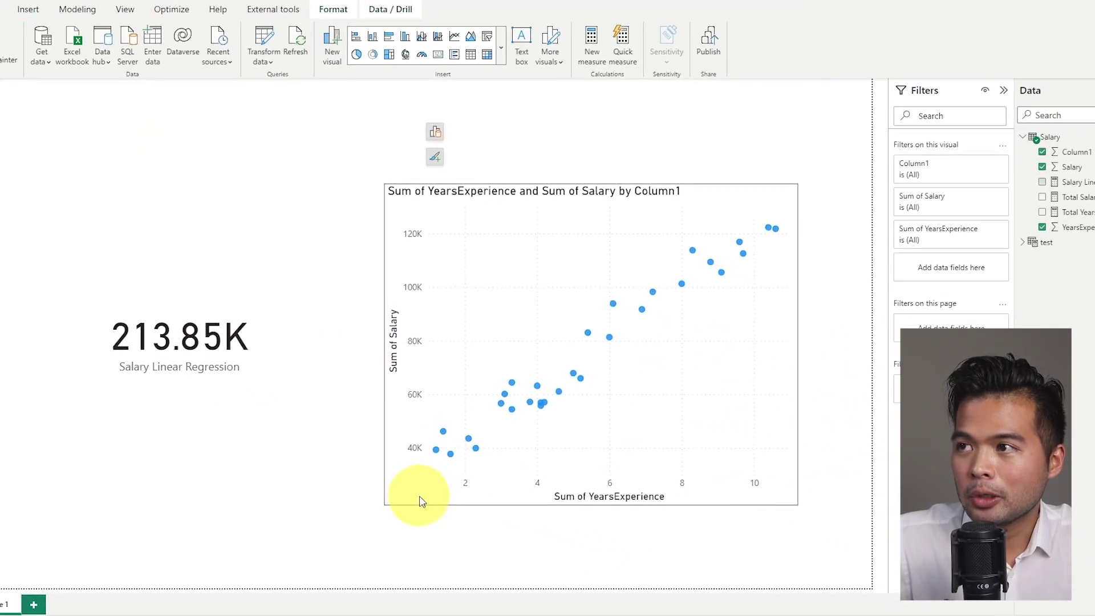
left_click_drag(419, 500, 399, 533)
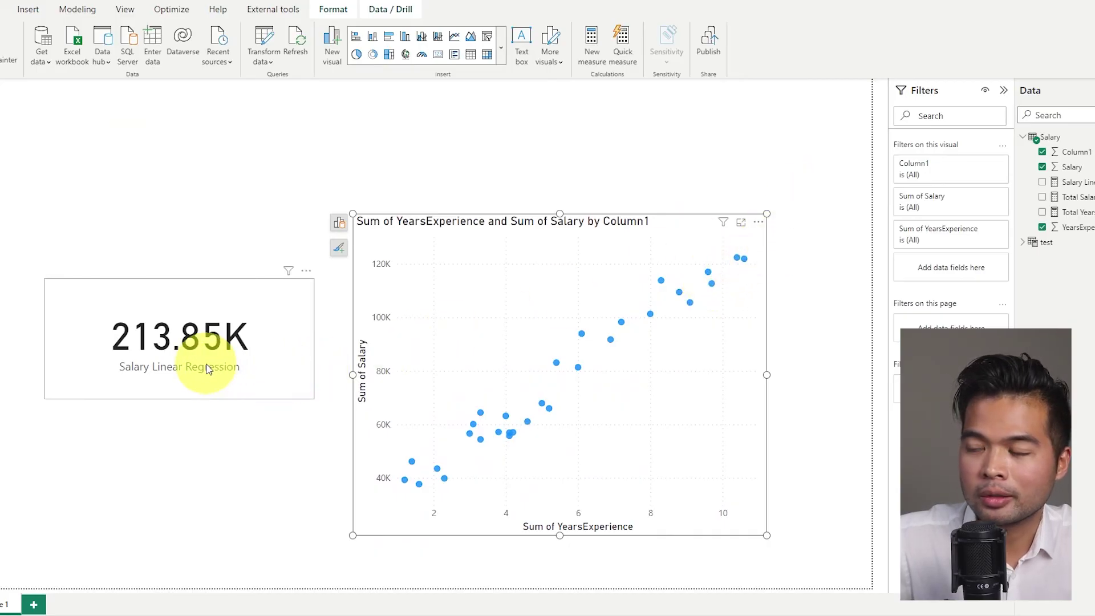
left_click_drag(593, 306, 693, 309)
left_click_drag(163, 336, 213, 359)
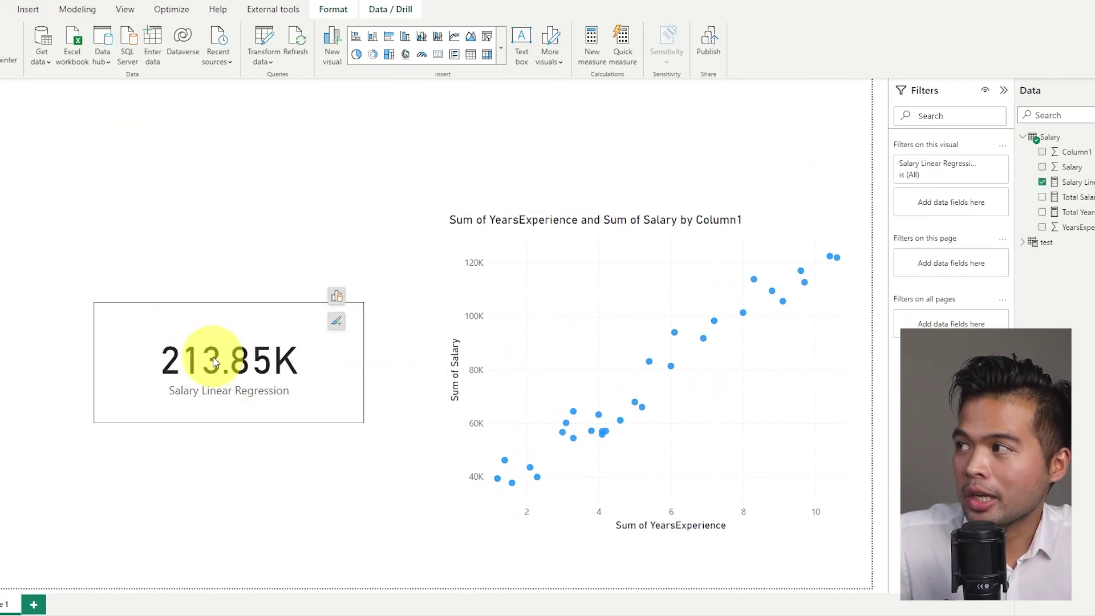
- Change the measure's years value to 15, then to 8, so the card shows 100.45K
left_click(1058, 182)
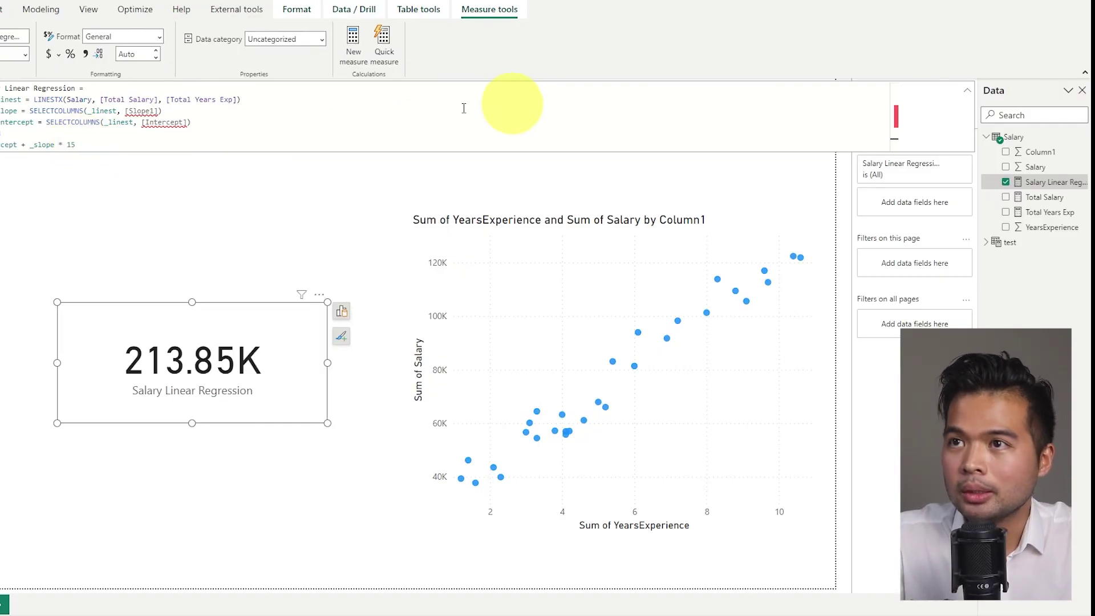
key("Return")
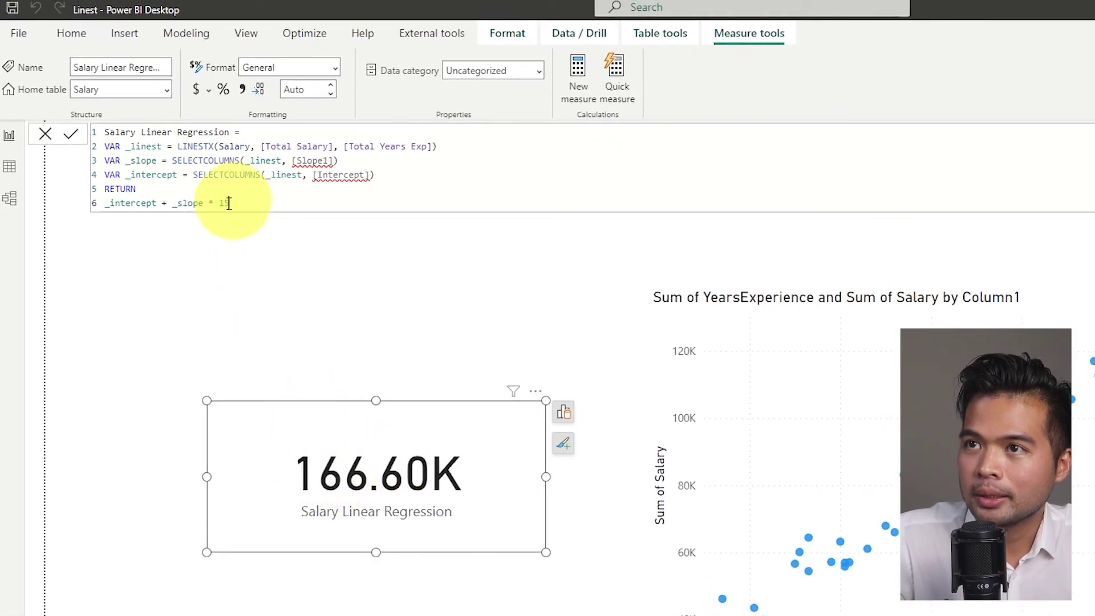
left_click_drag(219, 205, 300, 207)
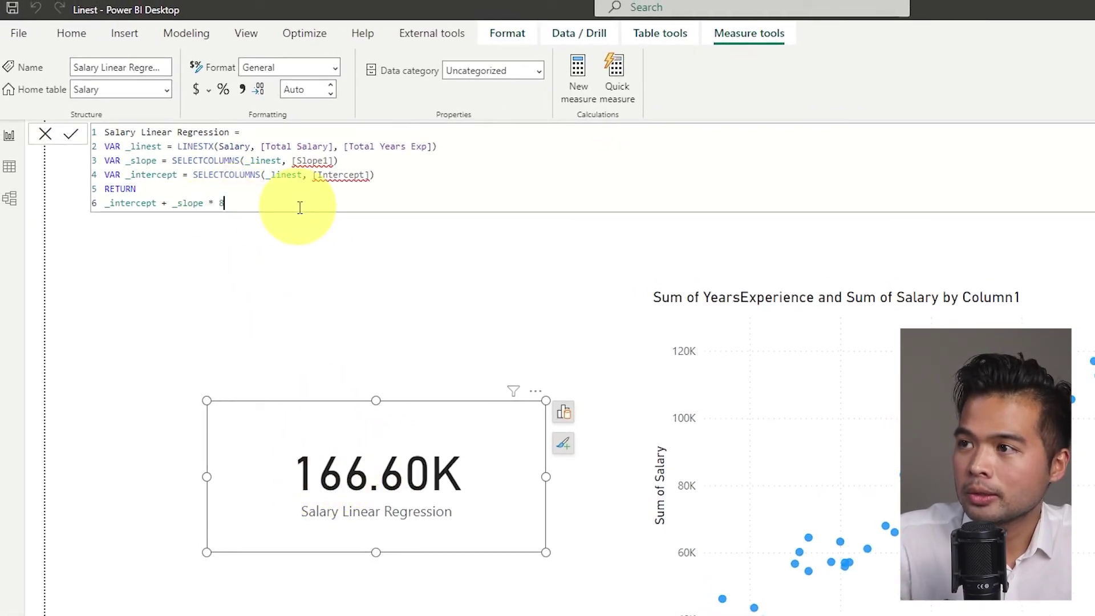
type("8")
key("Return")
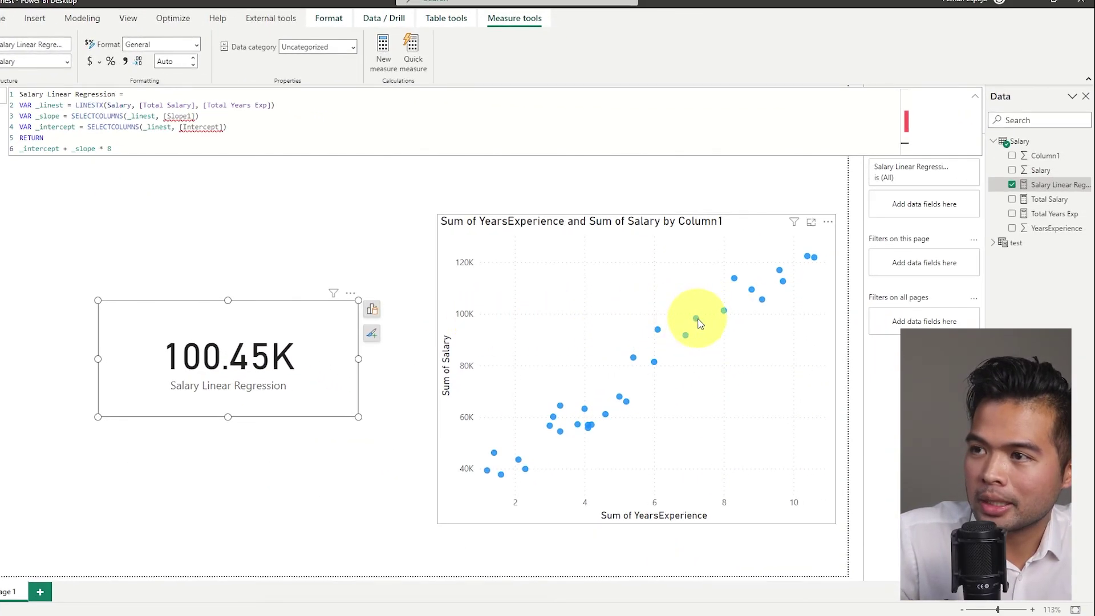
- Shrink the 100.45K card, move it up beside the chart's top, and close the formula editor
mouse_move(701, 324)
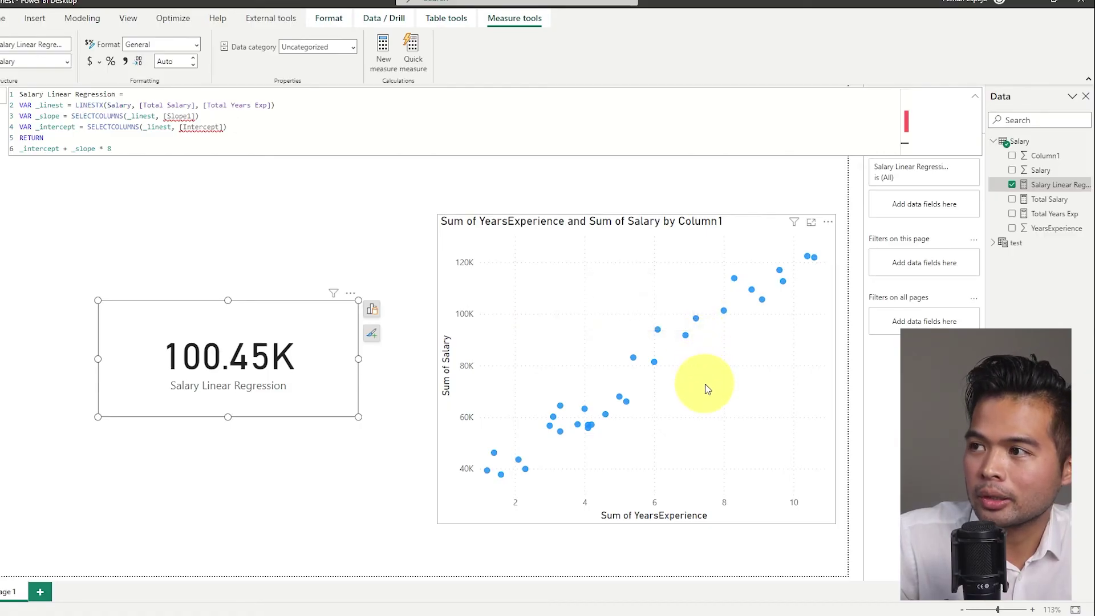
left_click_drag(208, 355, 251, 356)
left_click_drag(141, 417, 210, 384)
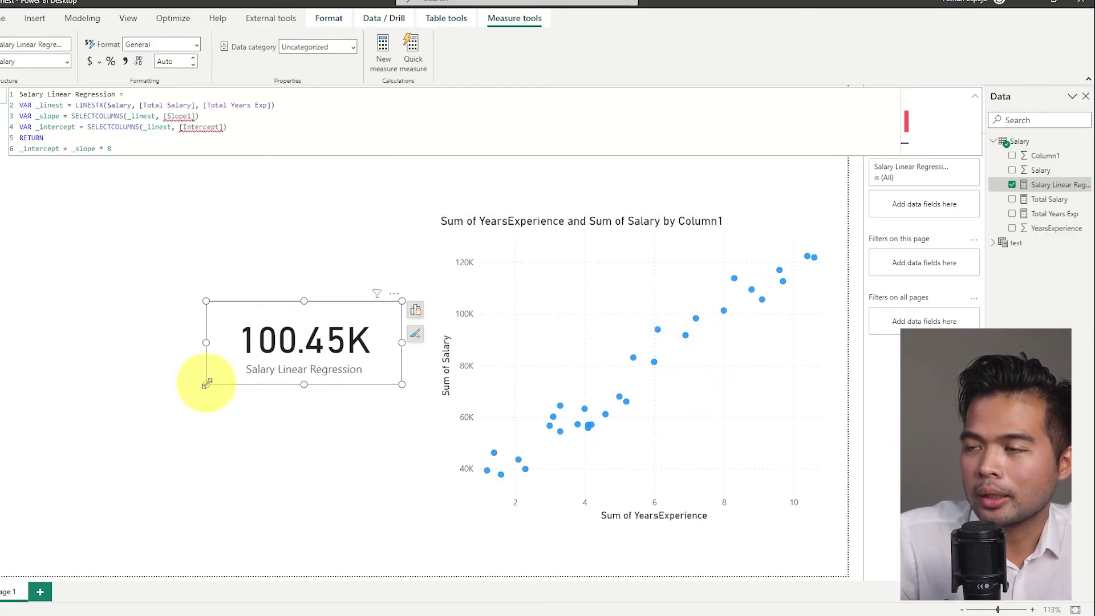
left_click_drag(300, 371, 323, 268)
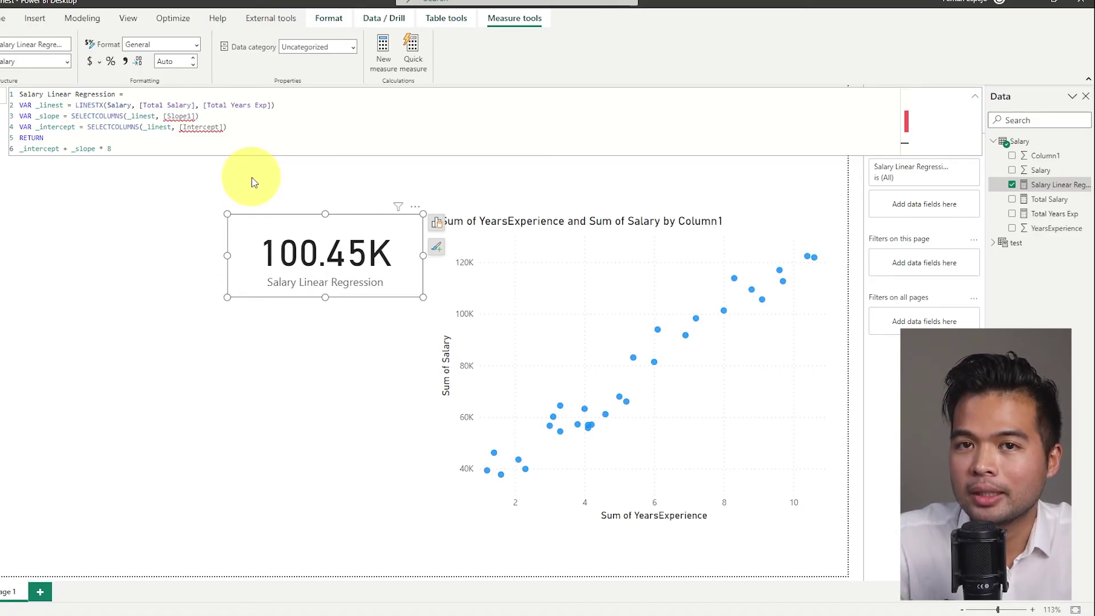
left_click(271, 200)
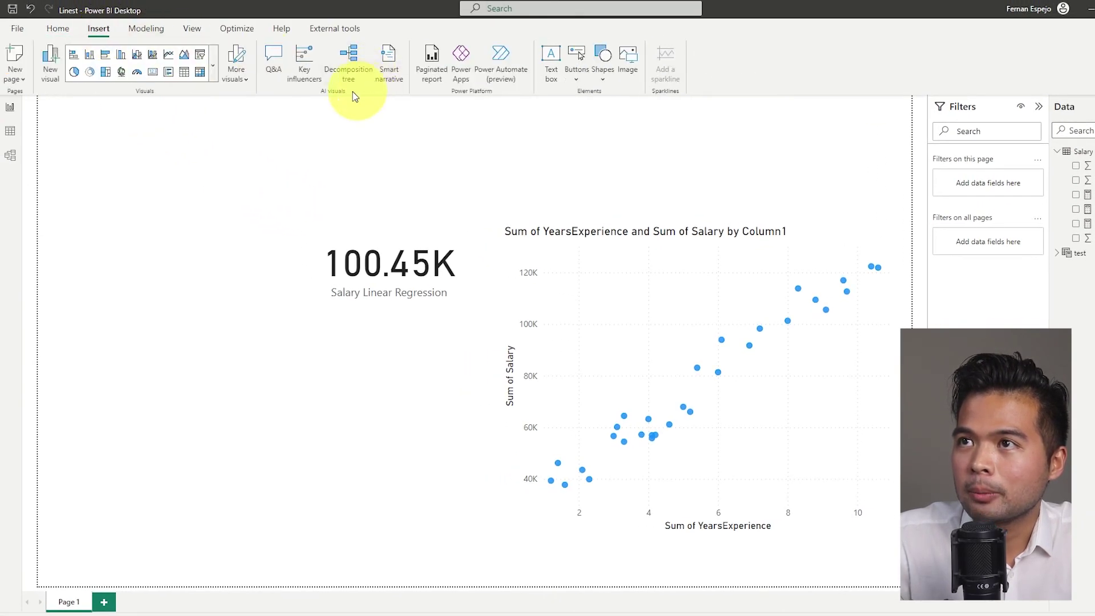
left_click(62, 29)
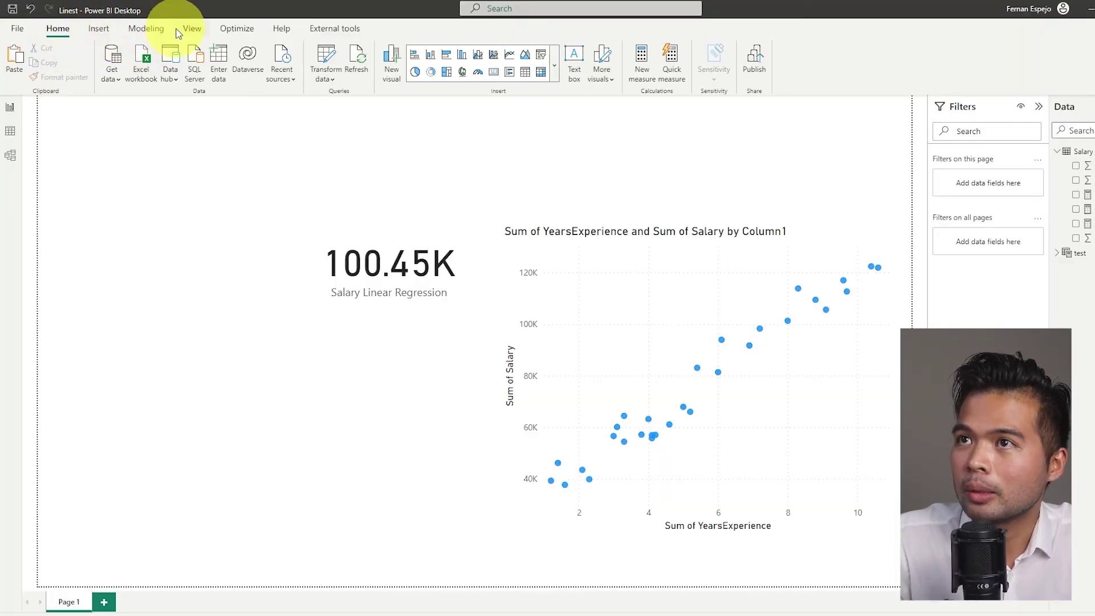
- Create a numeric range parameter named Years of Experience with maximum 30 and a slicer
left_click(154, 29)
left_click(249, 82)
left_click(251, 102)
double_click(425, 236)
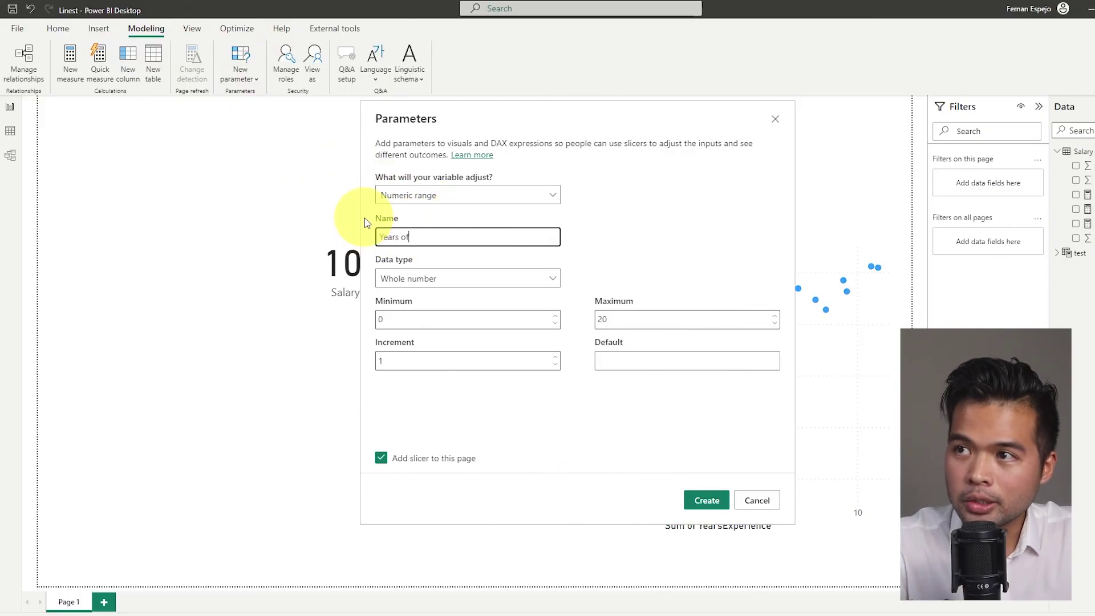
type("Years of Experience")
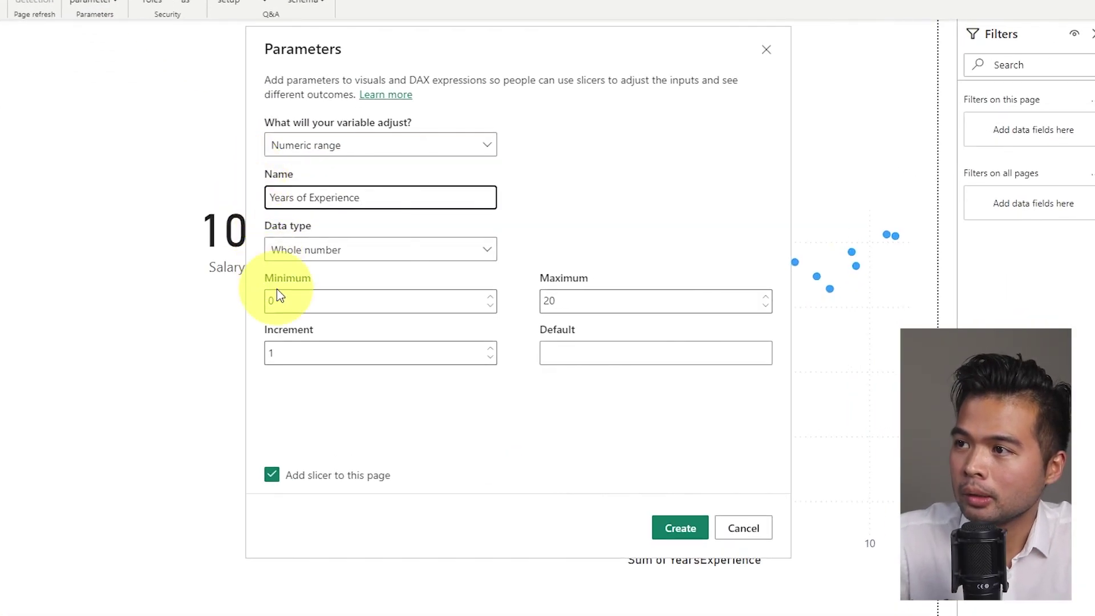
left_click(397, 316)
double_click(568, 299)
type("30")
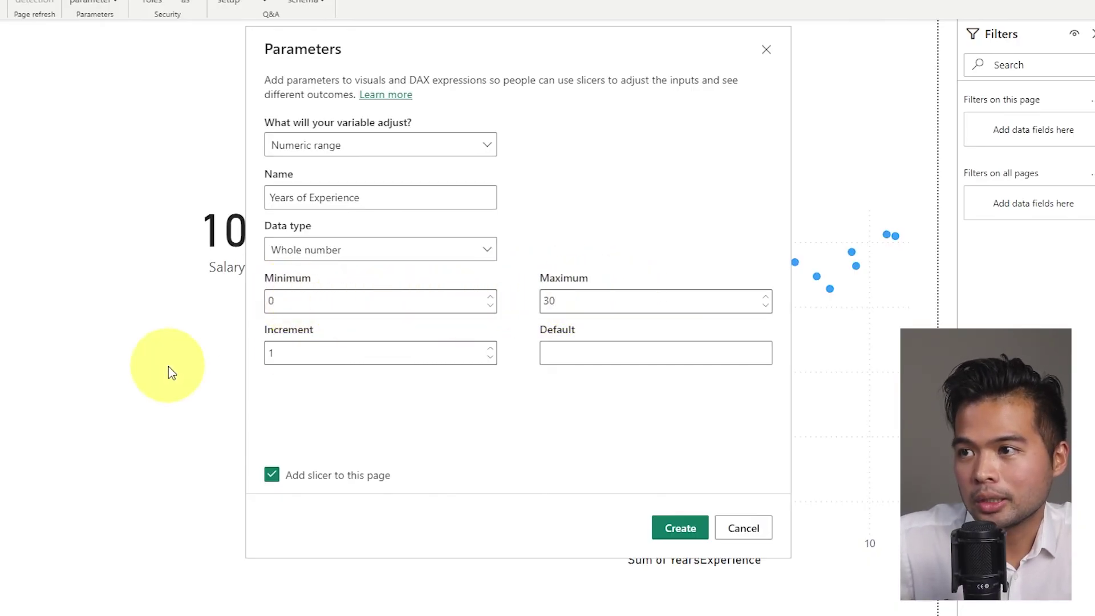
left_click(313, 357)
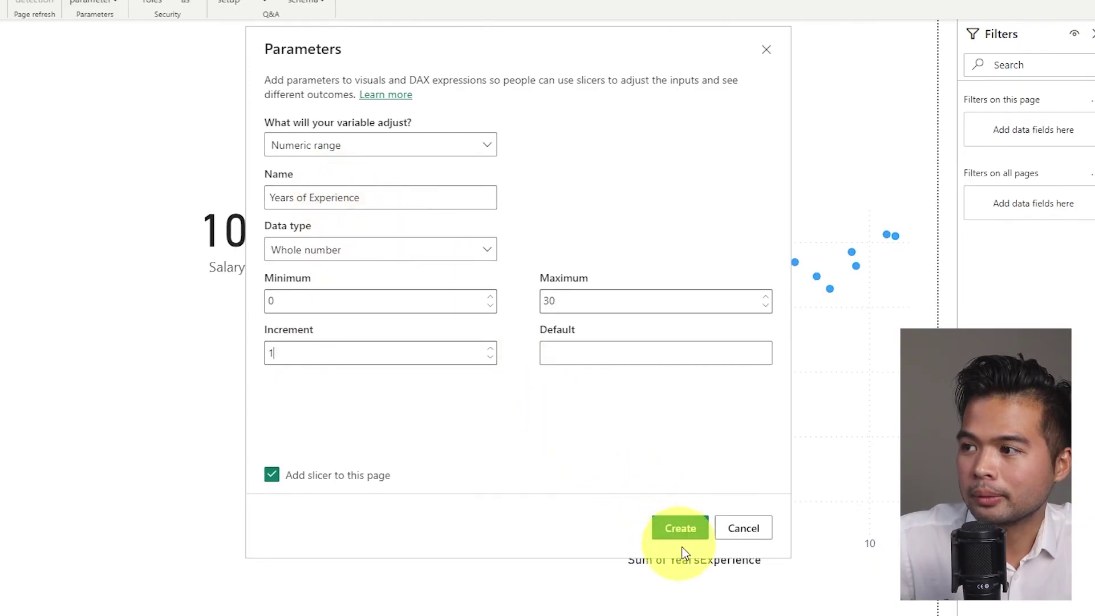
left_click(679, 528)
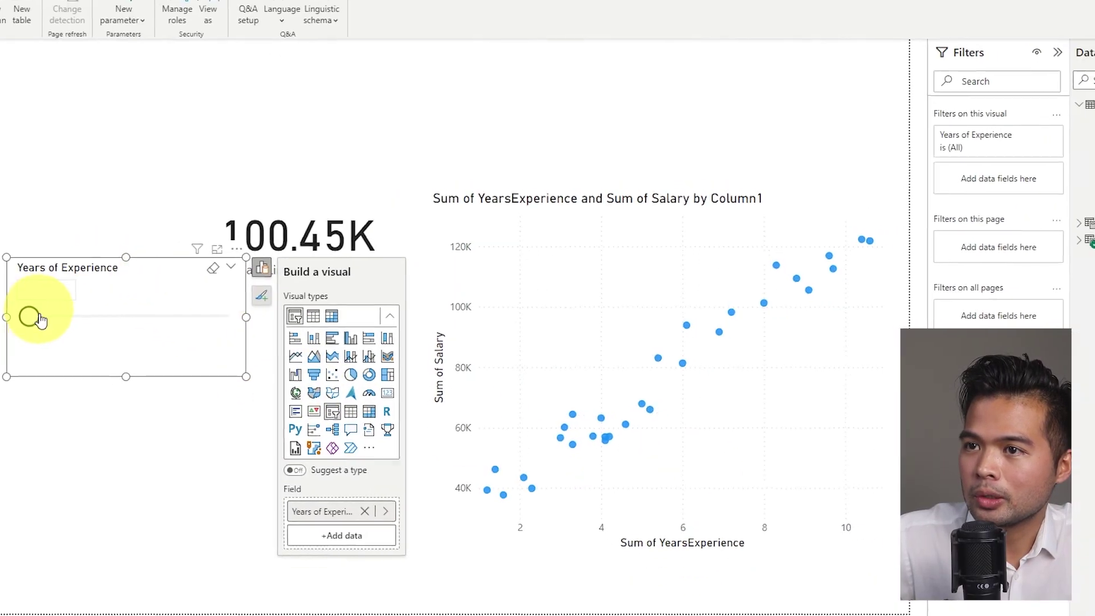
- Shorten the Years of Experience slicer above the chart and place the prediction card to its right
left_click_drag(41, 321, 255, 102)
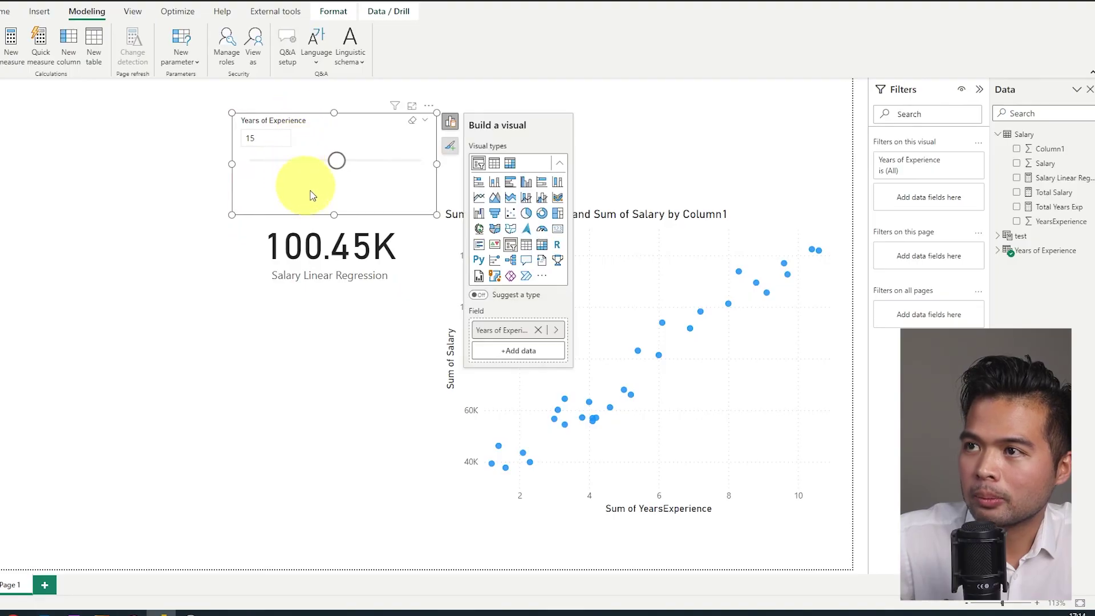
left_click_drag(335, 215, 338, 188)
left_click_drag(308, 120, 318, 150)
left_click_drag(338, 249, 561, 154)
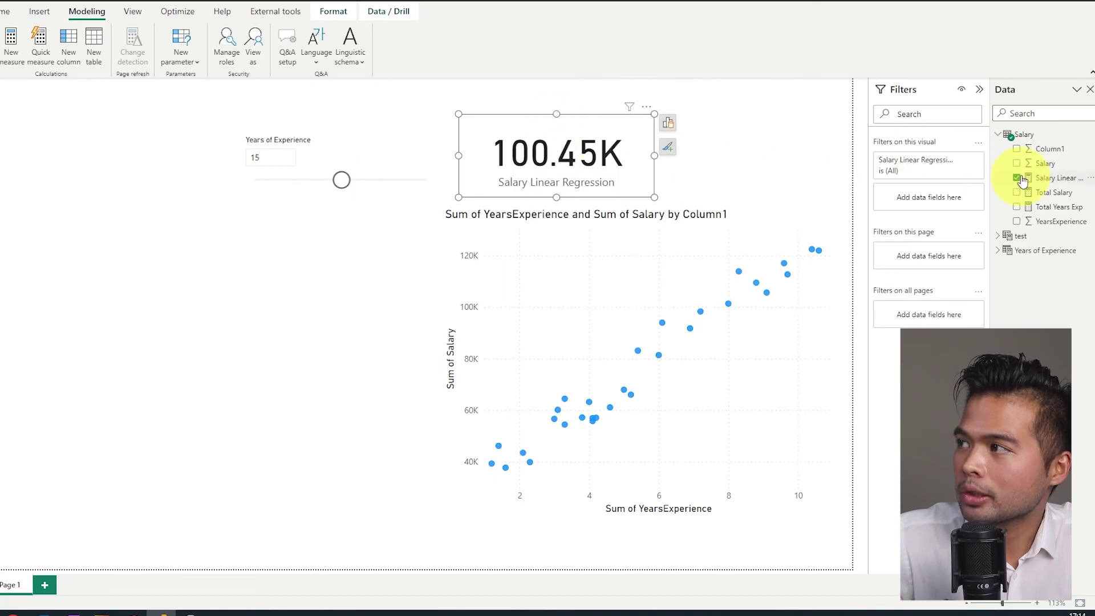
- Replace the fixed 8 in the measure with 'Years of Experience'[Years of Experience Value]
left_click(1053, 175)
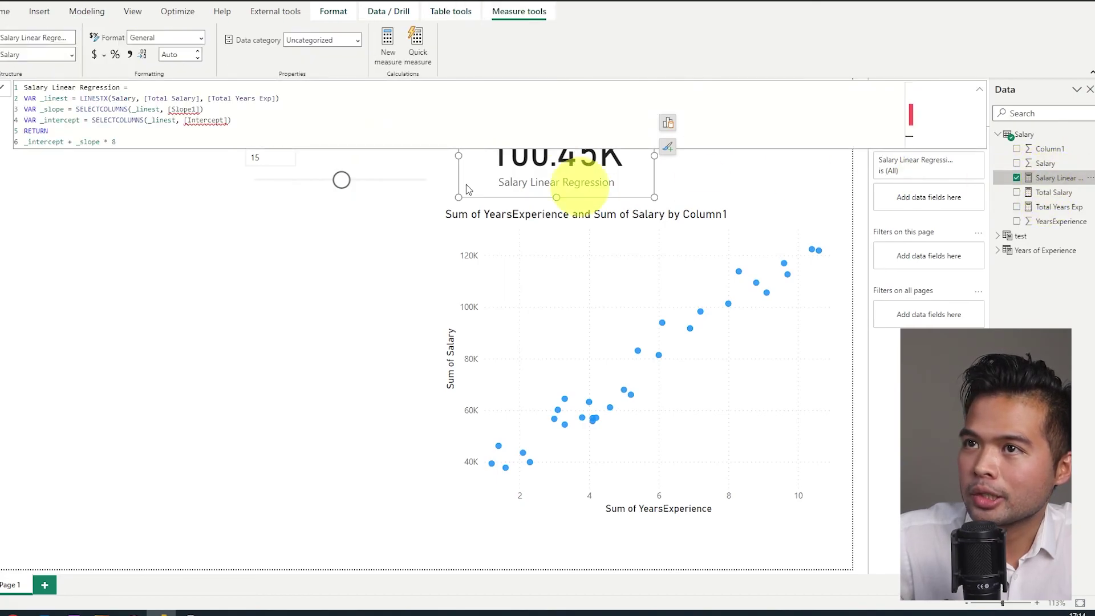
left_click(210, 141)
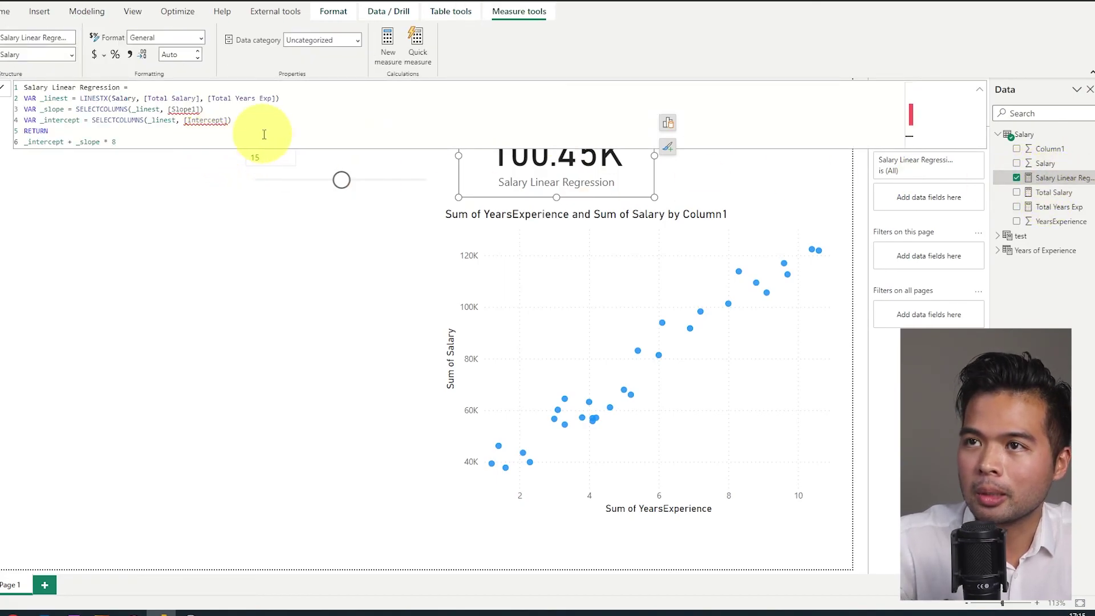
key("BackSpace")
type("SELE")
key("BackSpace")
key("BackSpace")
key("BackSpace")
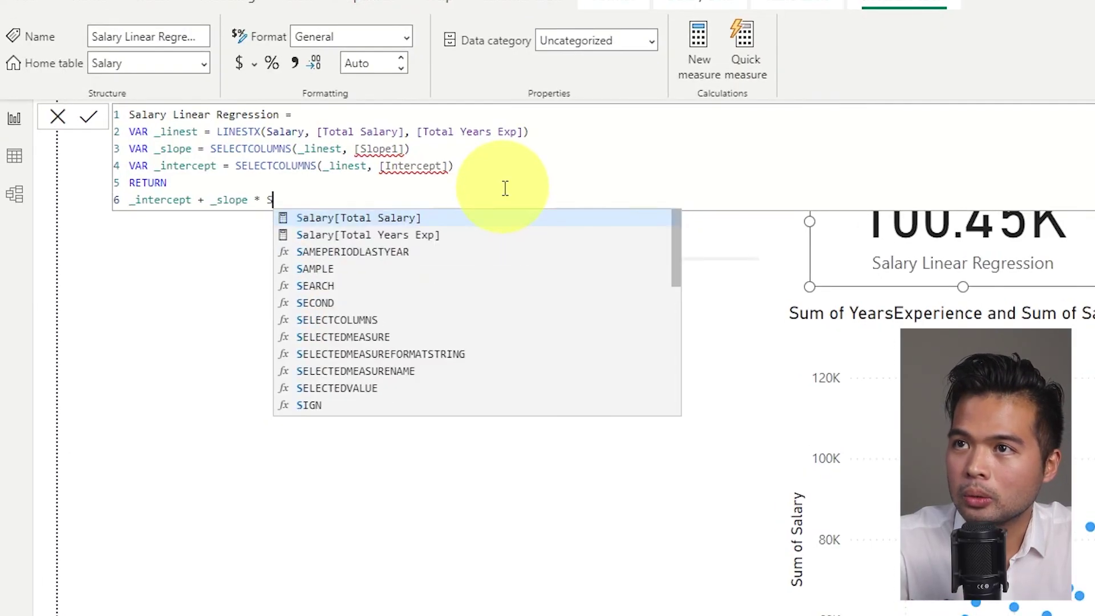
key("BackSpace")
type("years")
key("Tab")
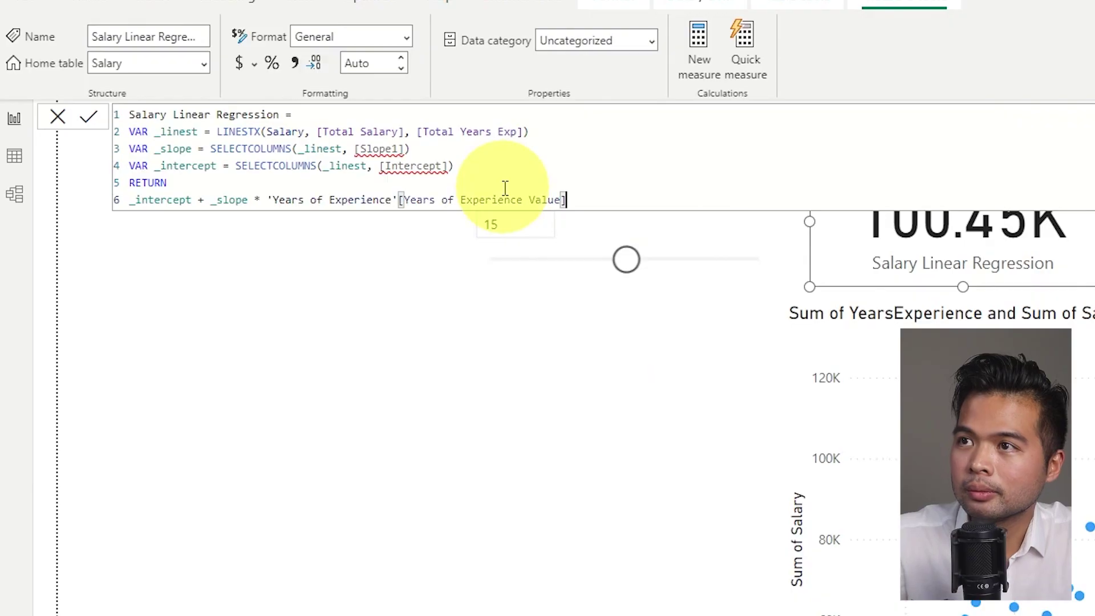
key("Return")
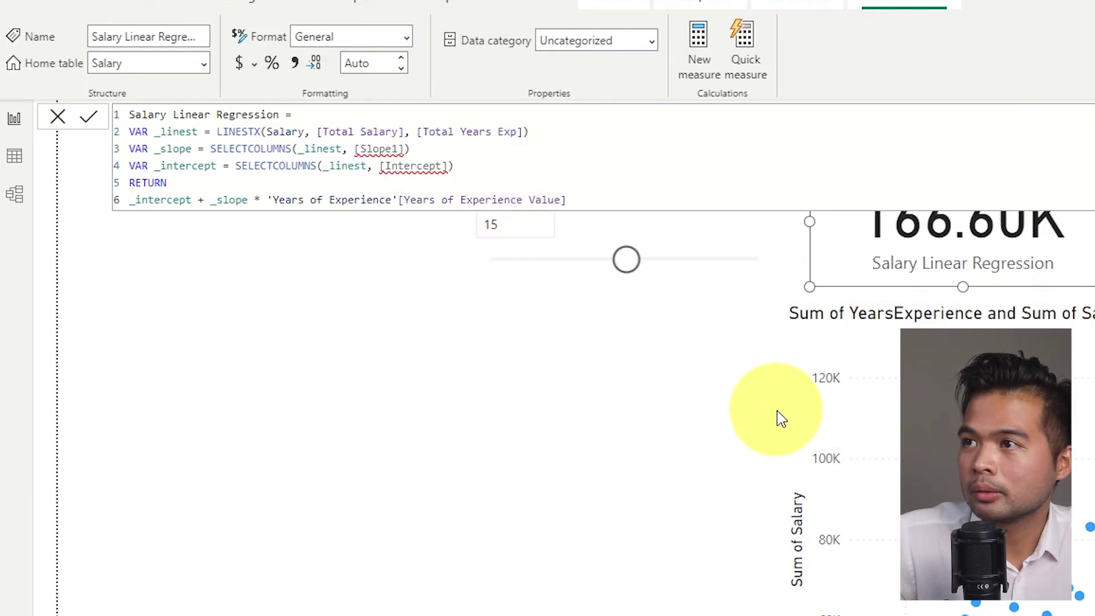
left_click(660, 457)
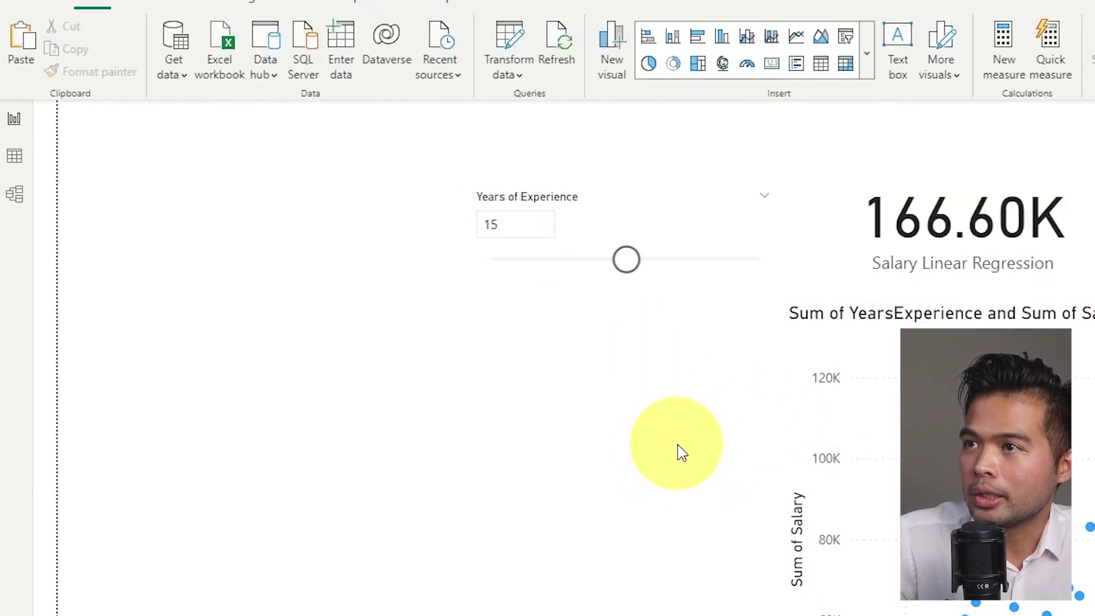
- Slide the Years of Experience slicer to 20, then 24, predicting 251.65K
left_click_drag(635, 277, 673, 272)
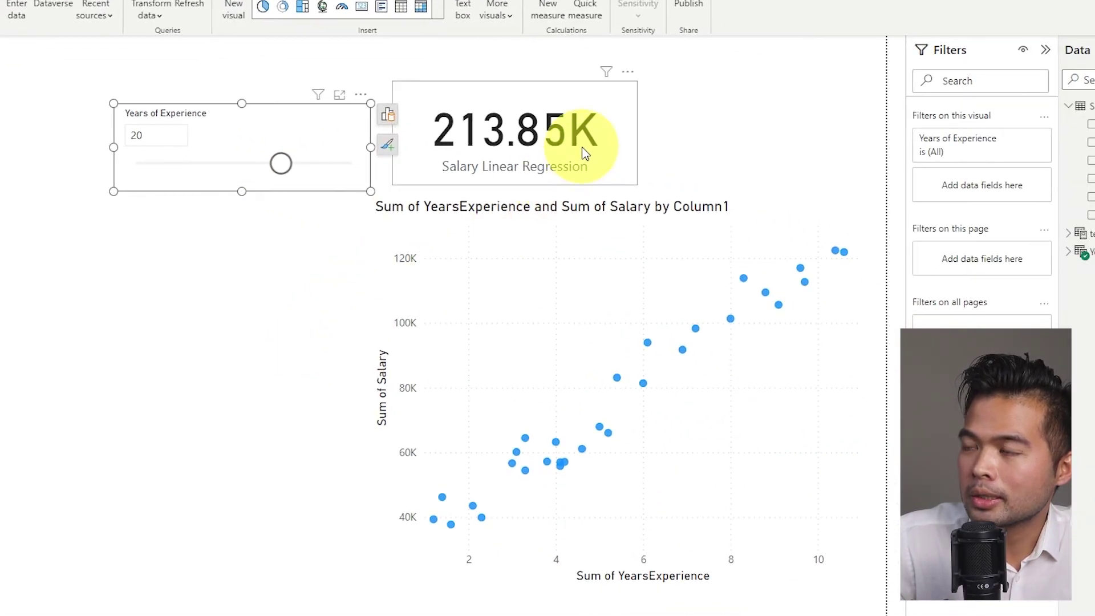
left_click(600, 161)
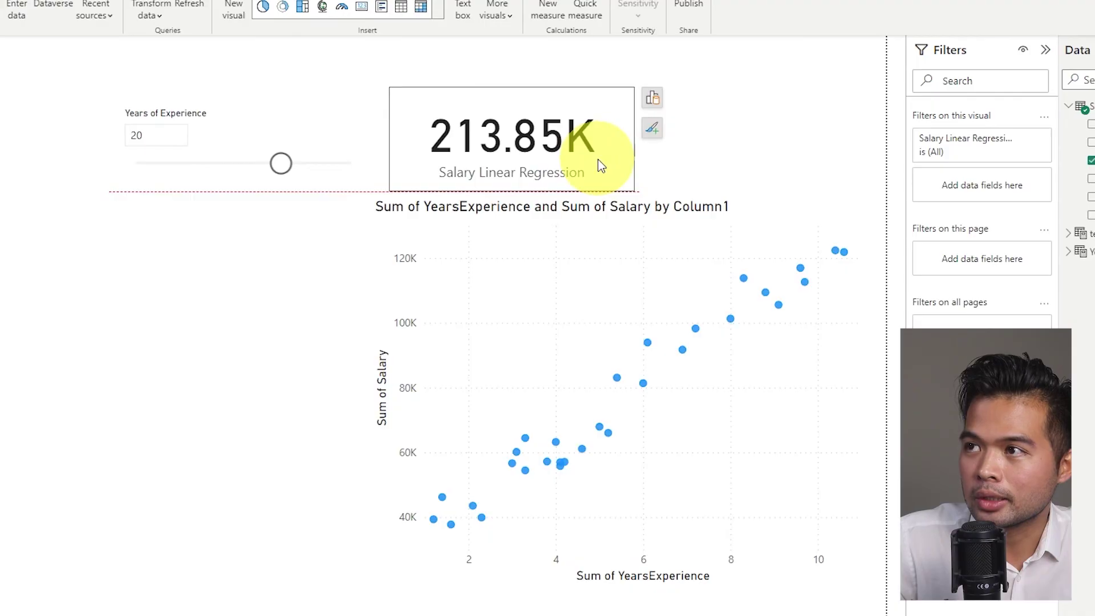
left_click_drag(288, 172, 309, 175)
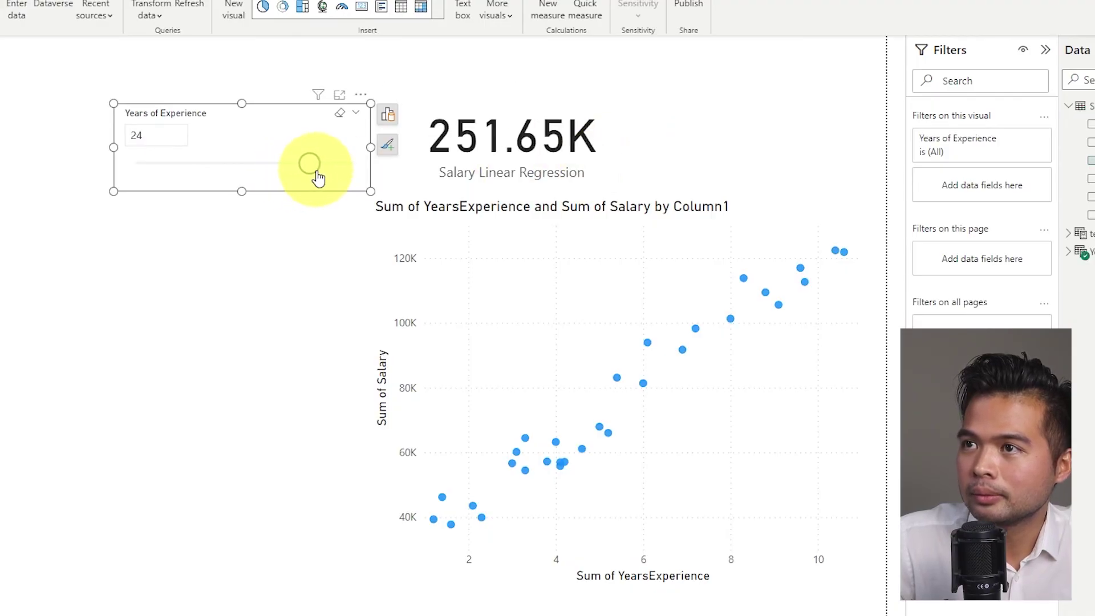